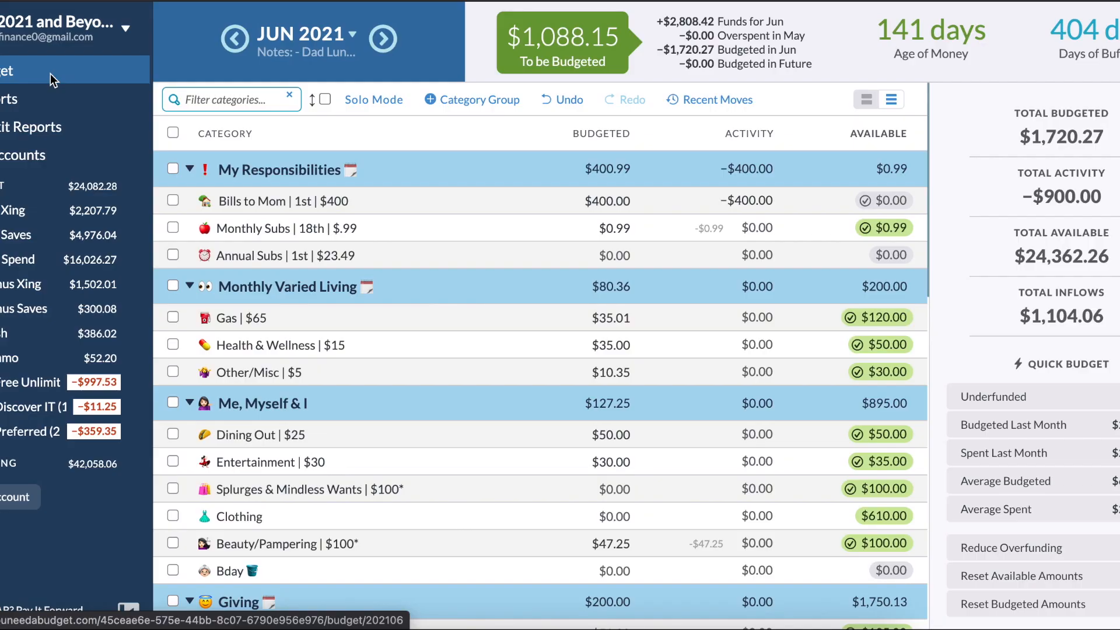
# Advance the budget from June to July 2021
pyautogui.moveTo(291, 58)
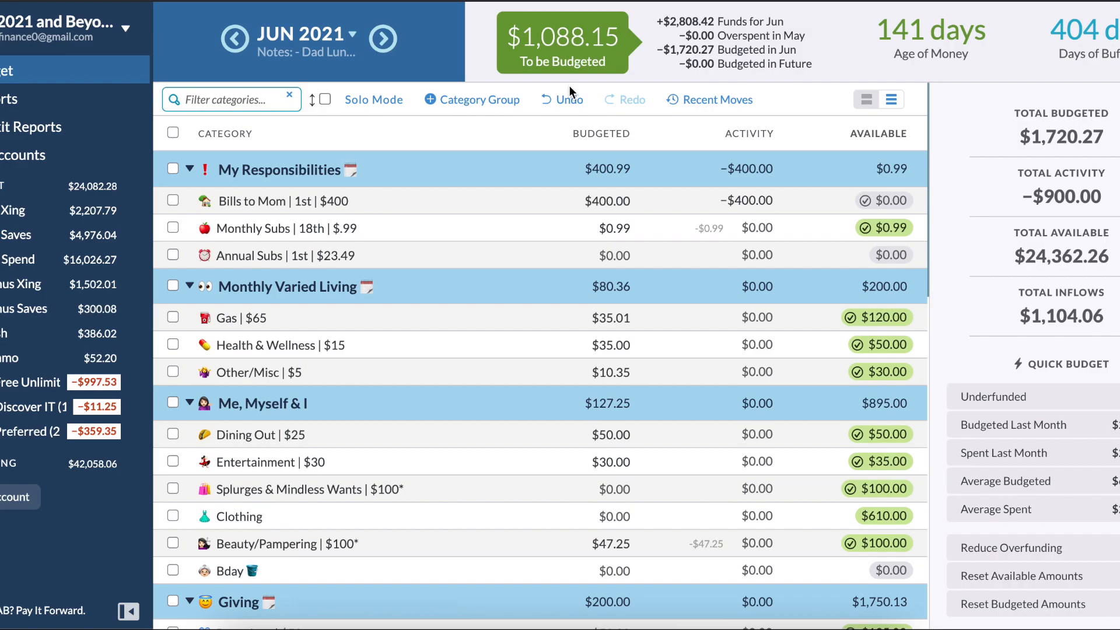
pyautogui.scroll(-3, 430, 240)
pyautogui.scroll(-3, 430, 240)
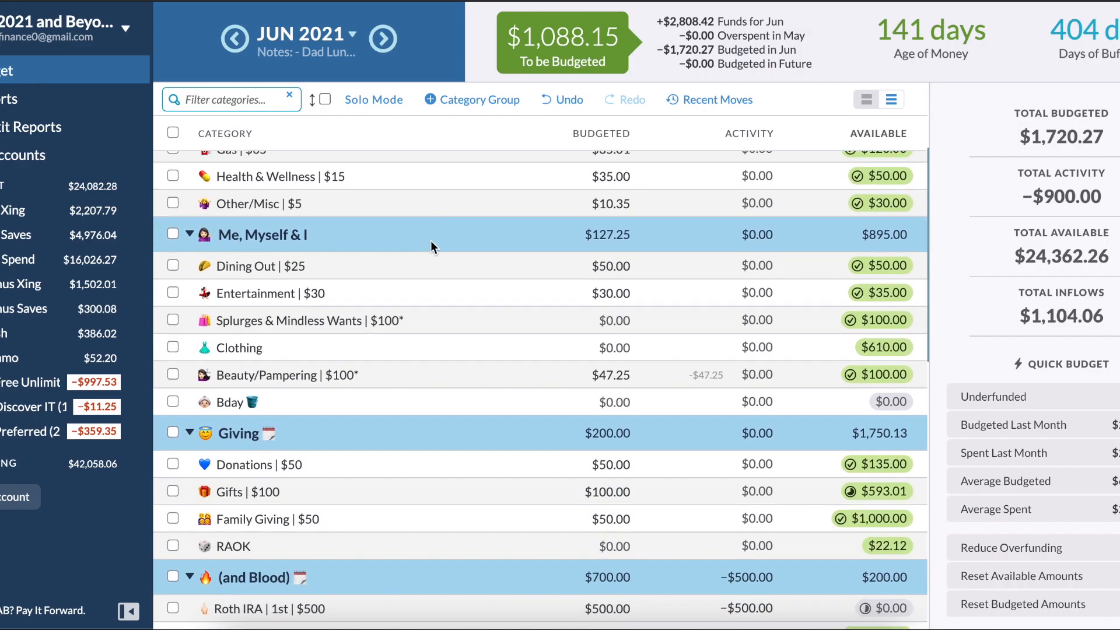
pyautogui.scroll(-3, 432, 197)
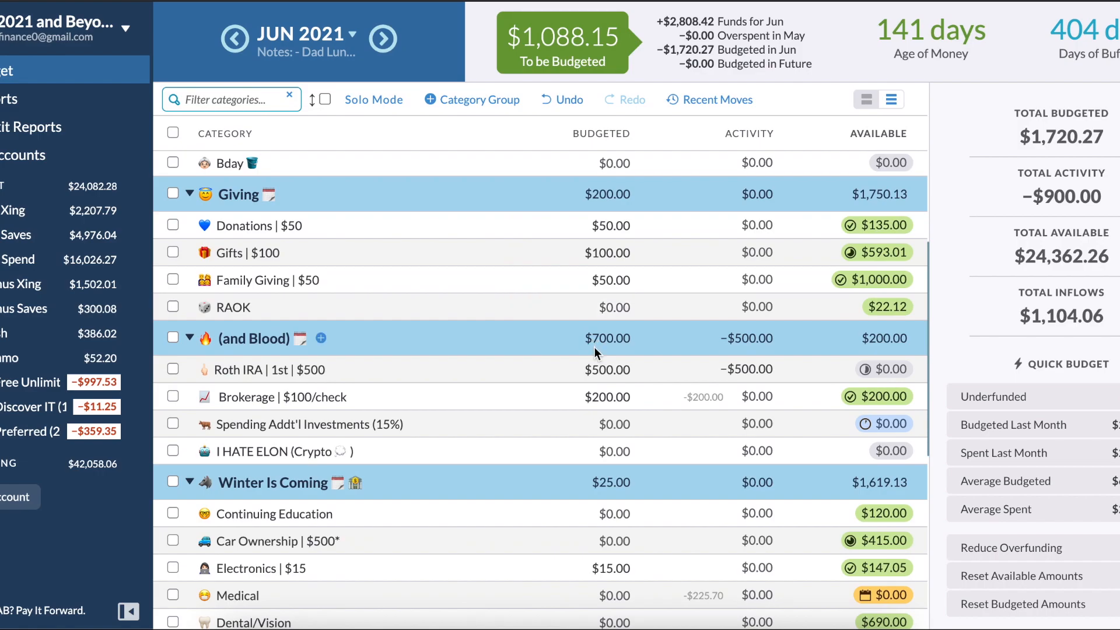
pyautogui.scroll(8, 594, 347)
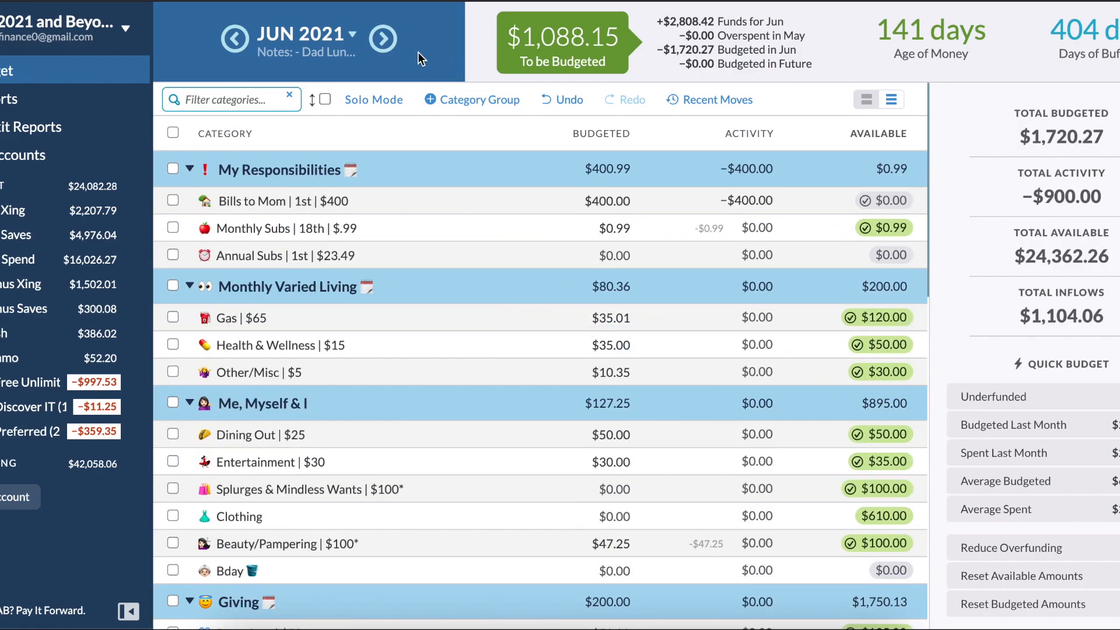
pyautogui.click(390, 47)
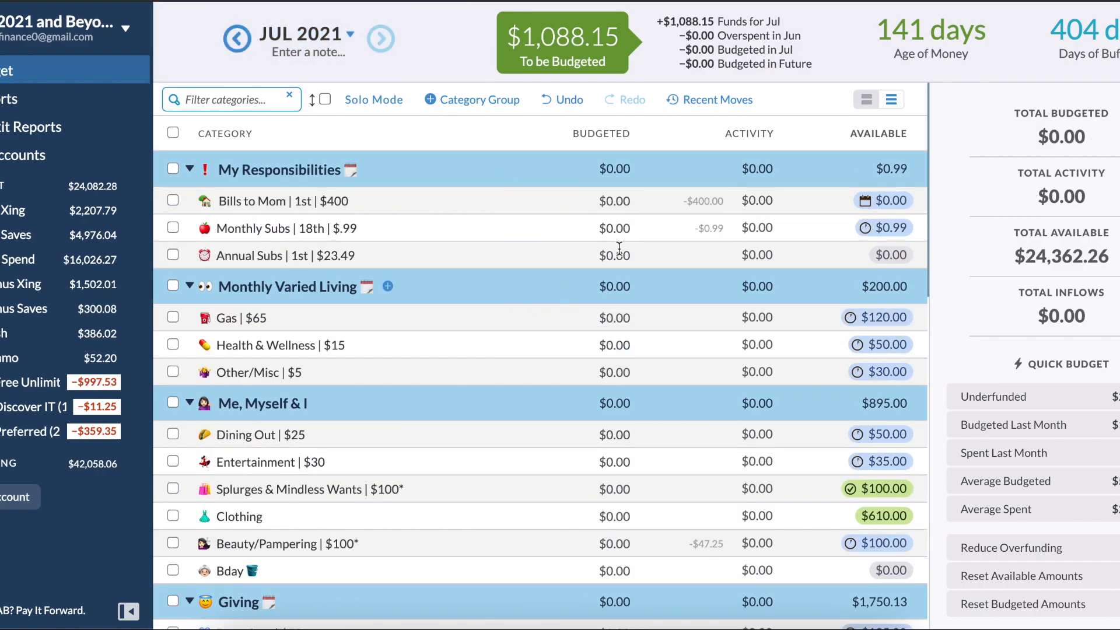
# Budget $200 for Bills to Mom and $0.99 for Monthly Subs in July, leaving no category selected
pyautogui.click(628, 199)
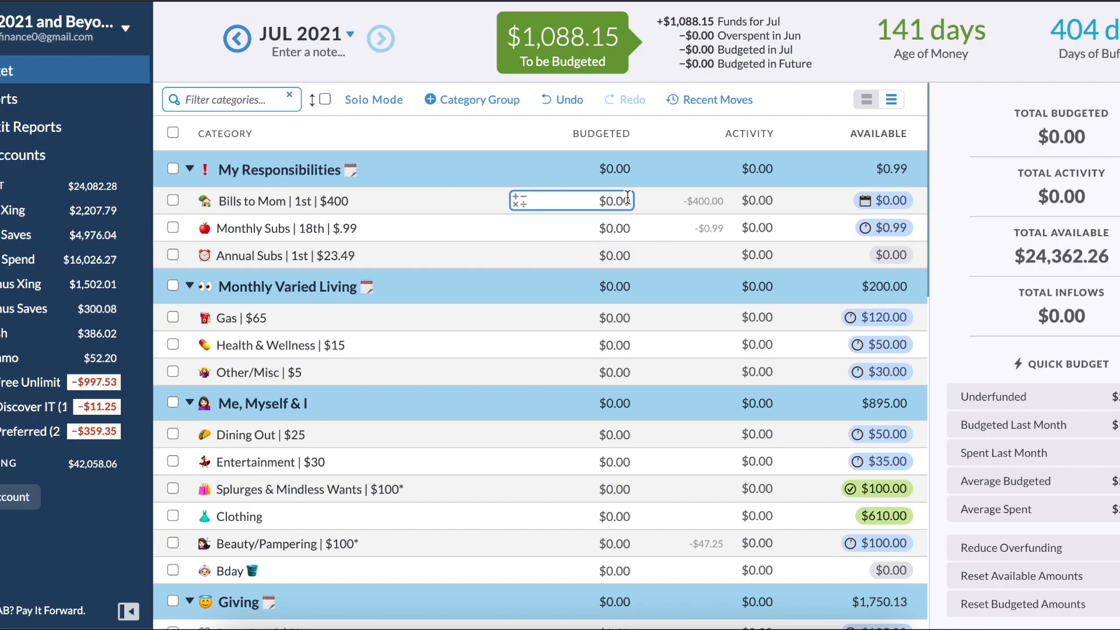
pyautogui.click(628, 197)
pyautogui.write('200')
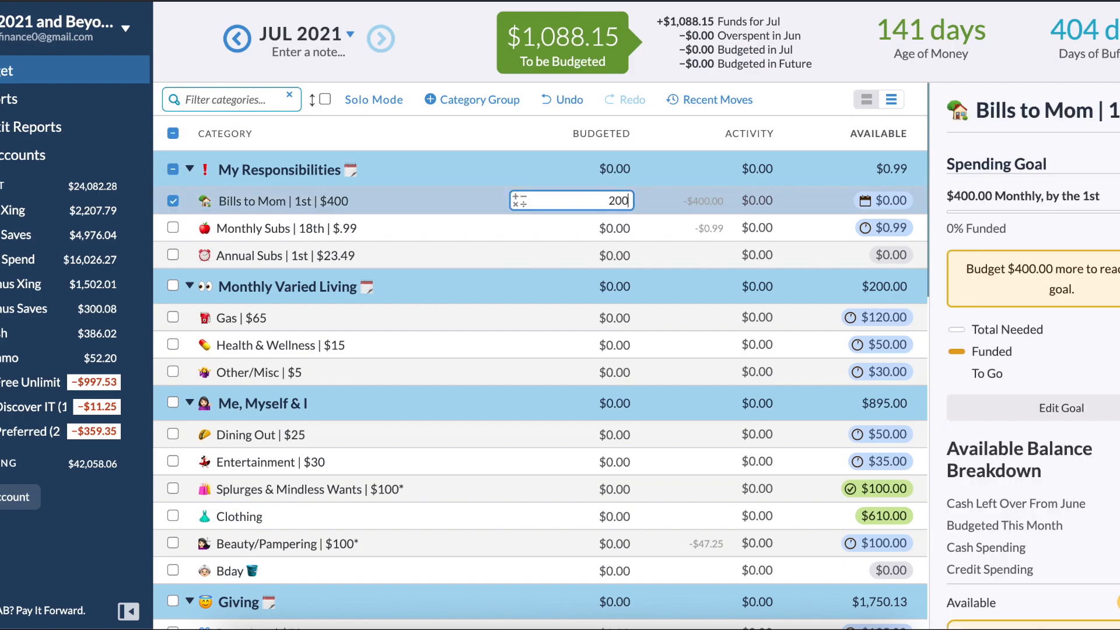
pyautogui.press('Return')
pyautogui.press('Down')
pyautogui.write('.99')
pyautogui.press('Return')
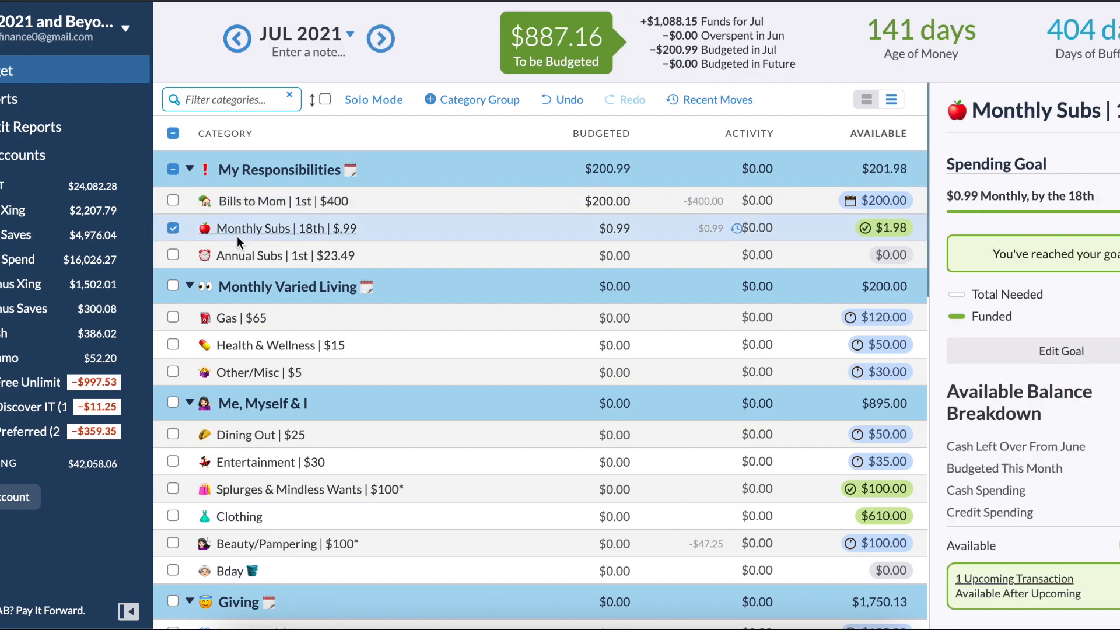
pyautogui.click(174, 227)
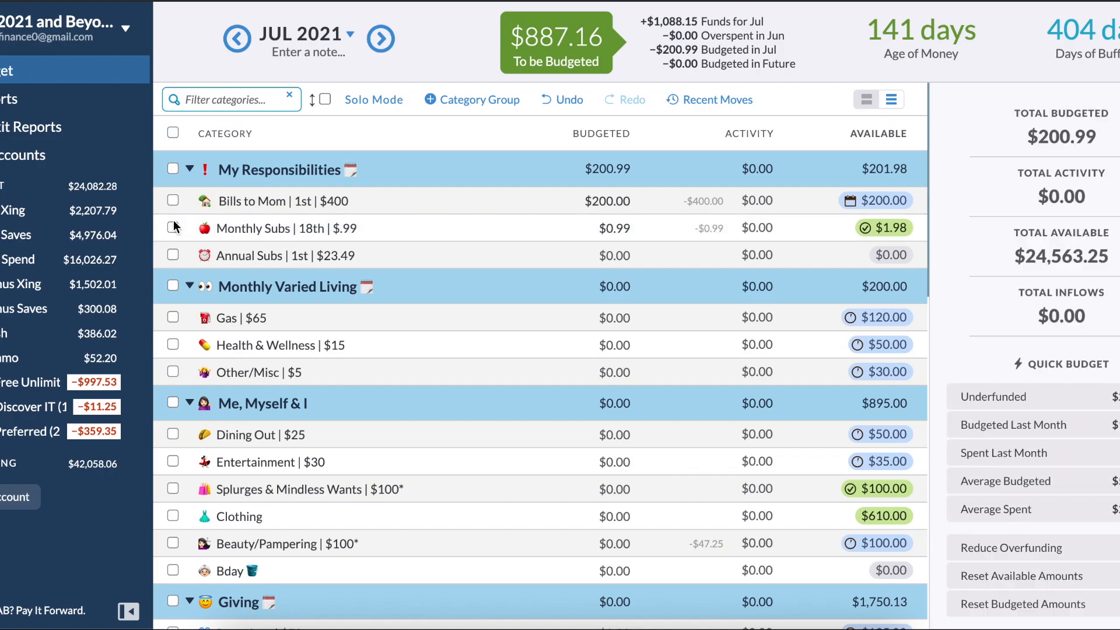
# Expand the Subscriptions group and quick-budget the underfunded amount for all of its categories
pyautogui.scroll(-6, 268, 327)
pyautogui.scroll(-7, 268, 332)
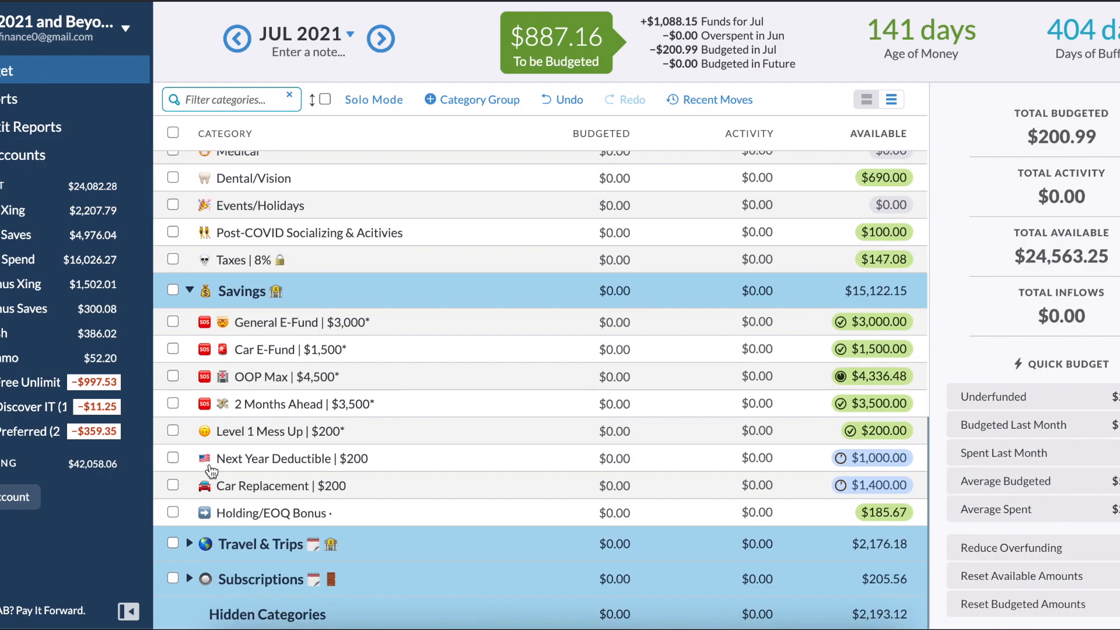
pyautogui.click(188, 576)
pyautogui.scroll(-2, 595, 558)
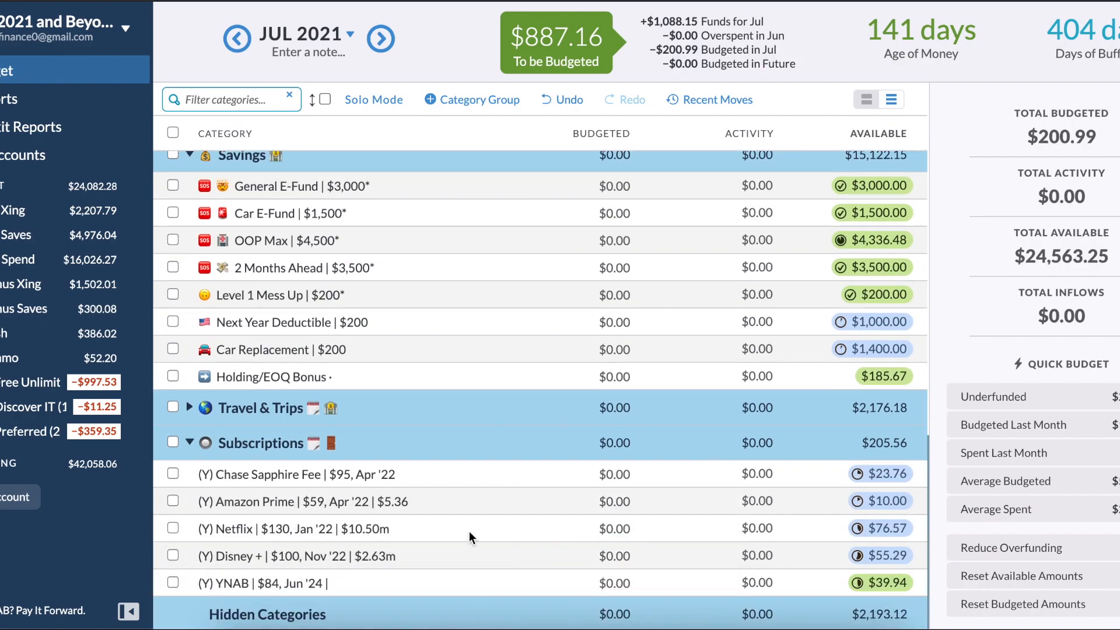
pyautogui.click(173, 443)
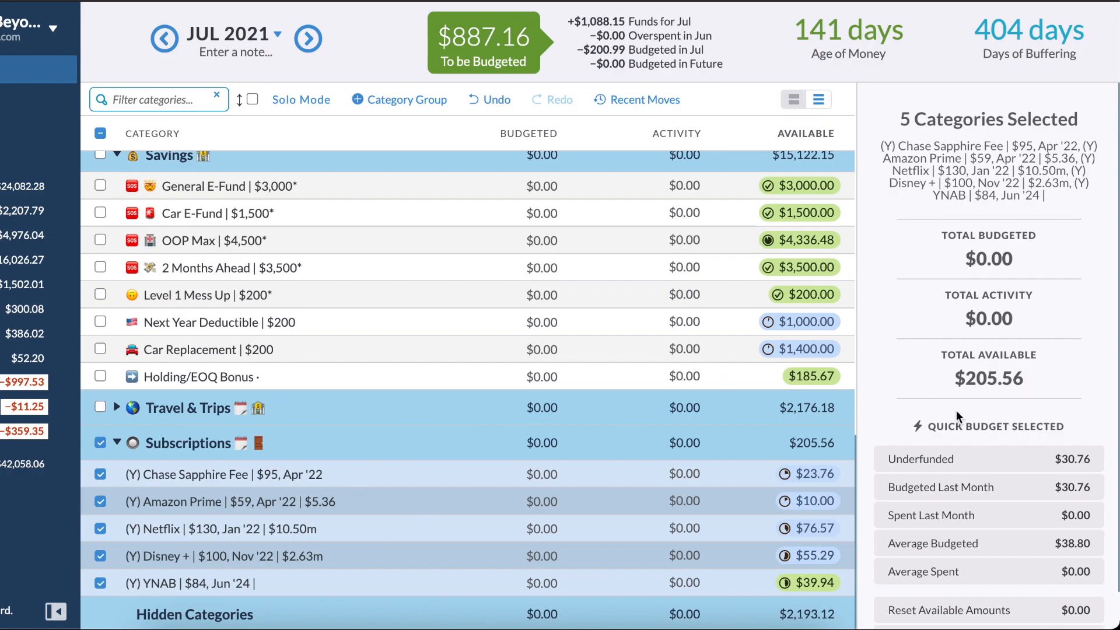
pyautogui.click(1078, 463)
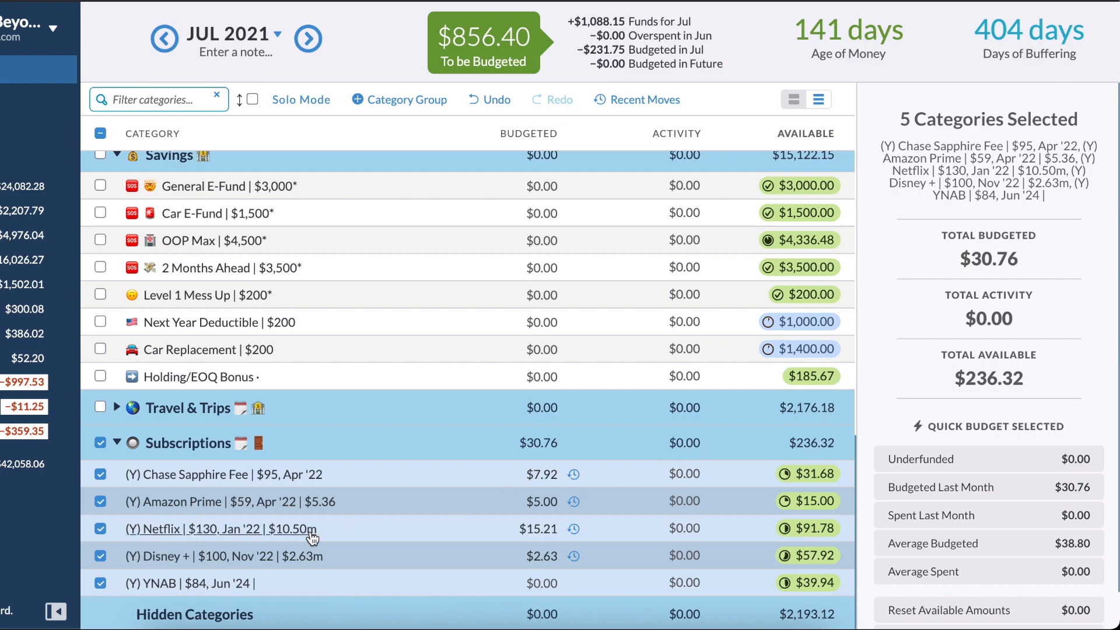
# Deselect and collapse the Subscriptions group, and hide it from the budget
pyautogui.click(100, 443)
pyautogui.click(117, 443)
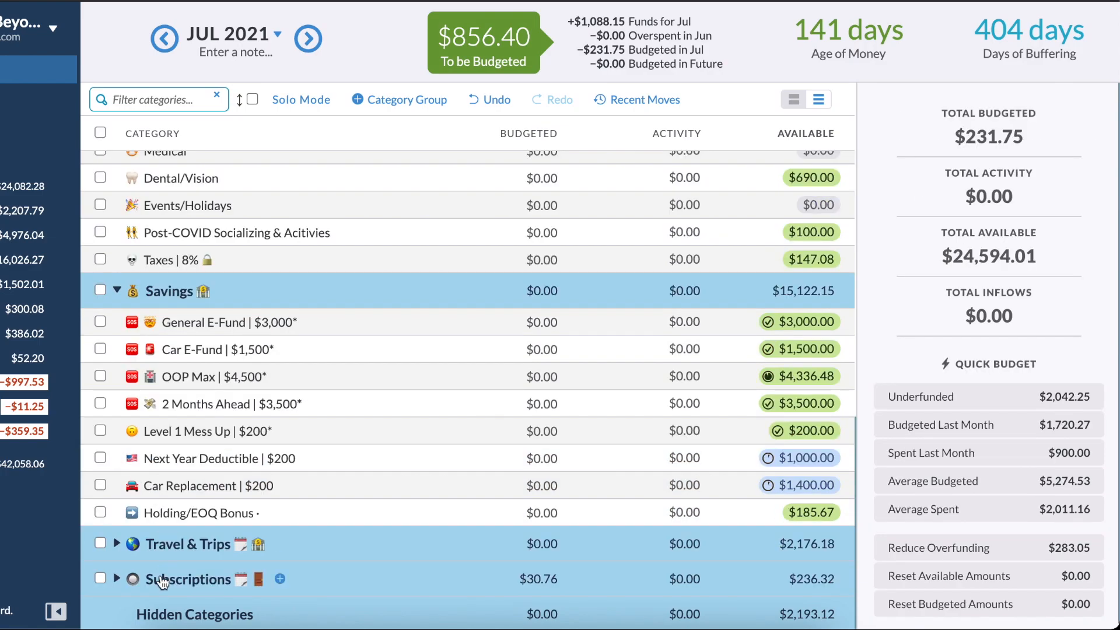
pyautogui.click(159, 584)
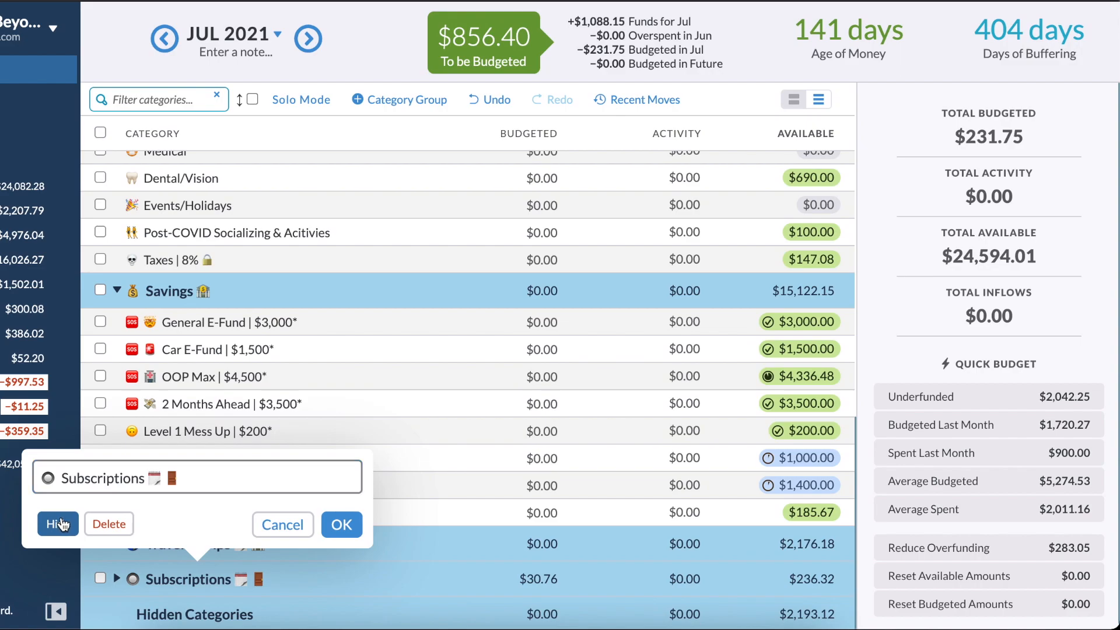
pyautogui.click(63, 524)
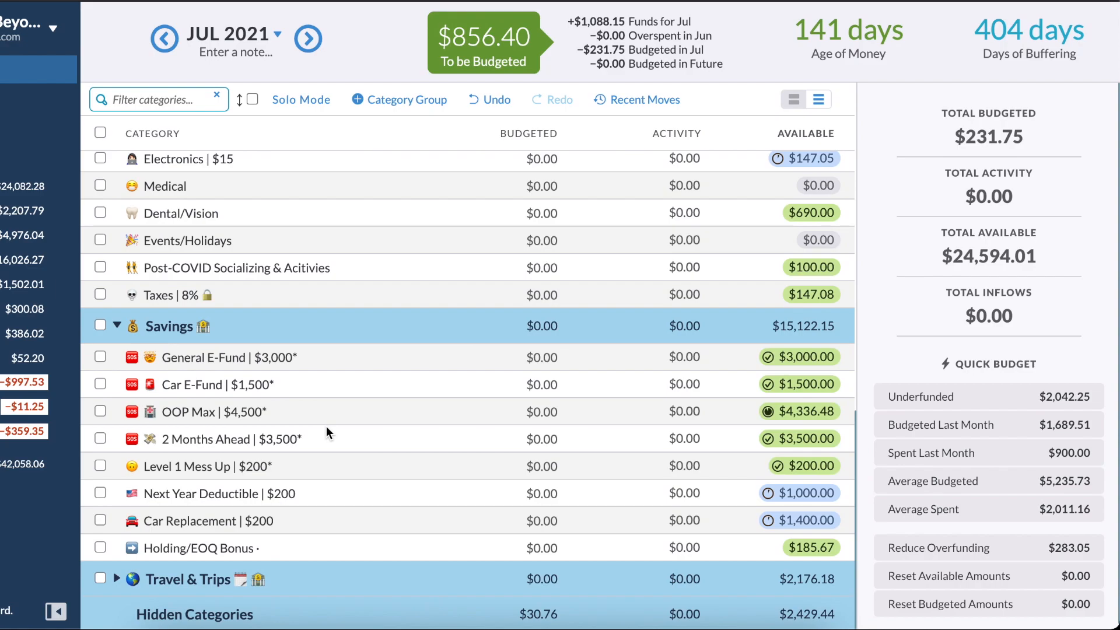
# Budget $65 for the Gas category under Monthly Varied Living
pyautogui.scroll(10, 327, 430)
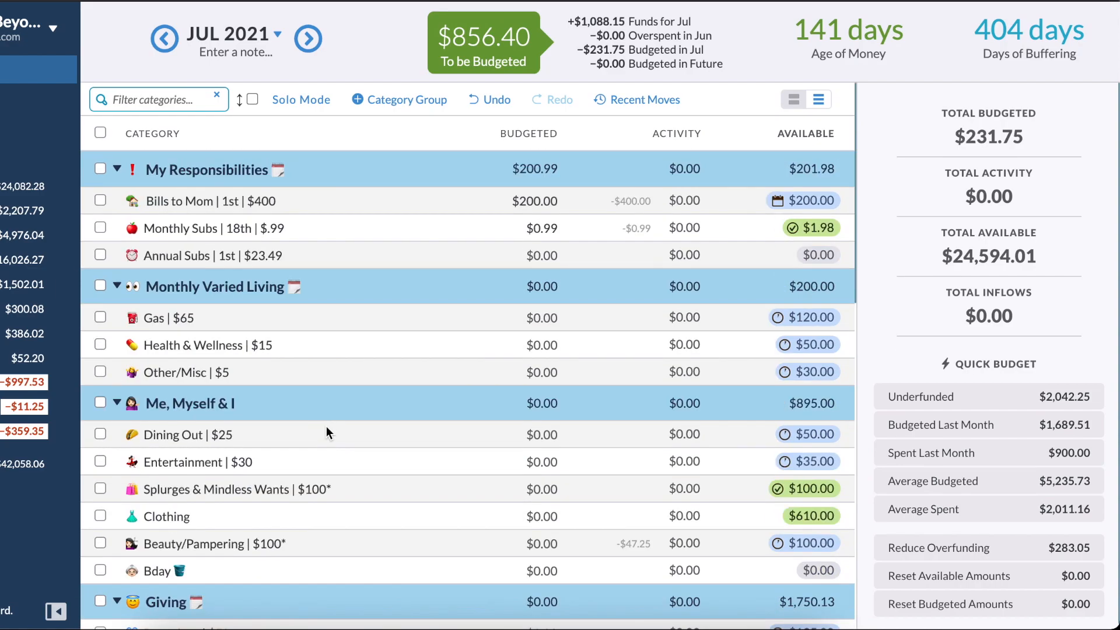
pyautogui.click(547, 328)
pyautogui.write('65')
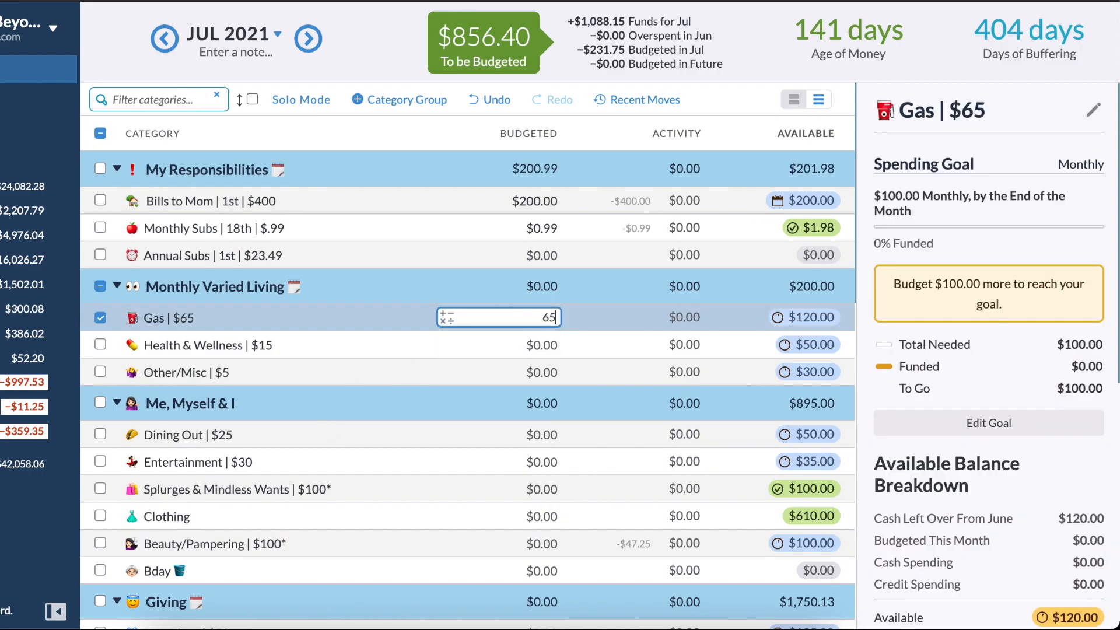
pyautogui.press('Return')
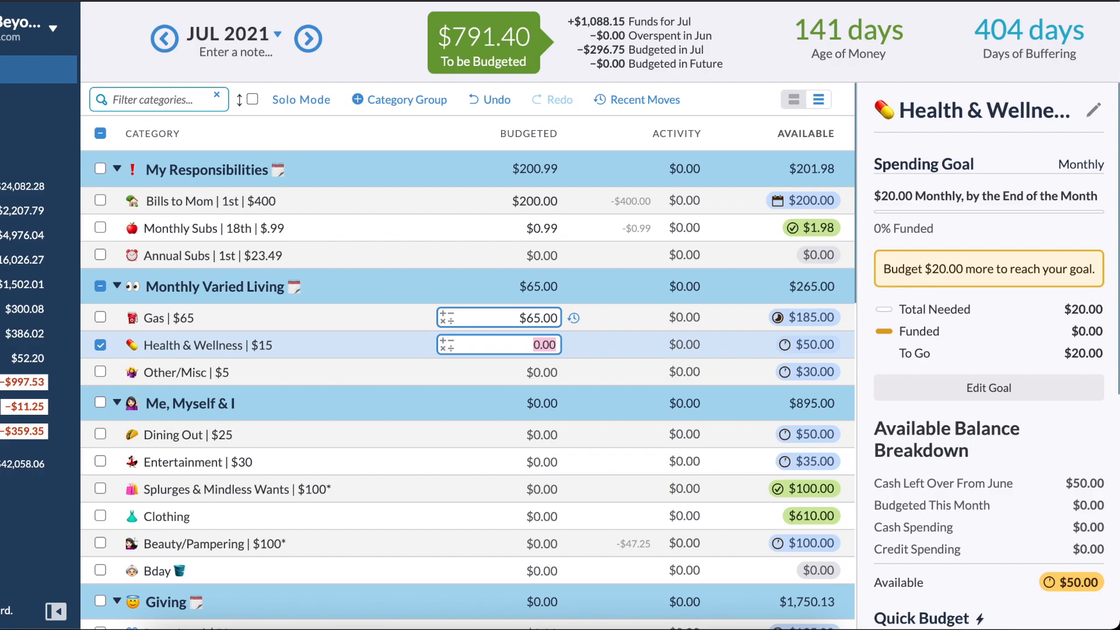
# Rename the Health & Wellness category to show $20 as its planned amount
pyautogui.click(359, 333)
pyautogui.click(352, 347)
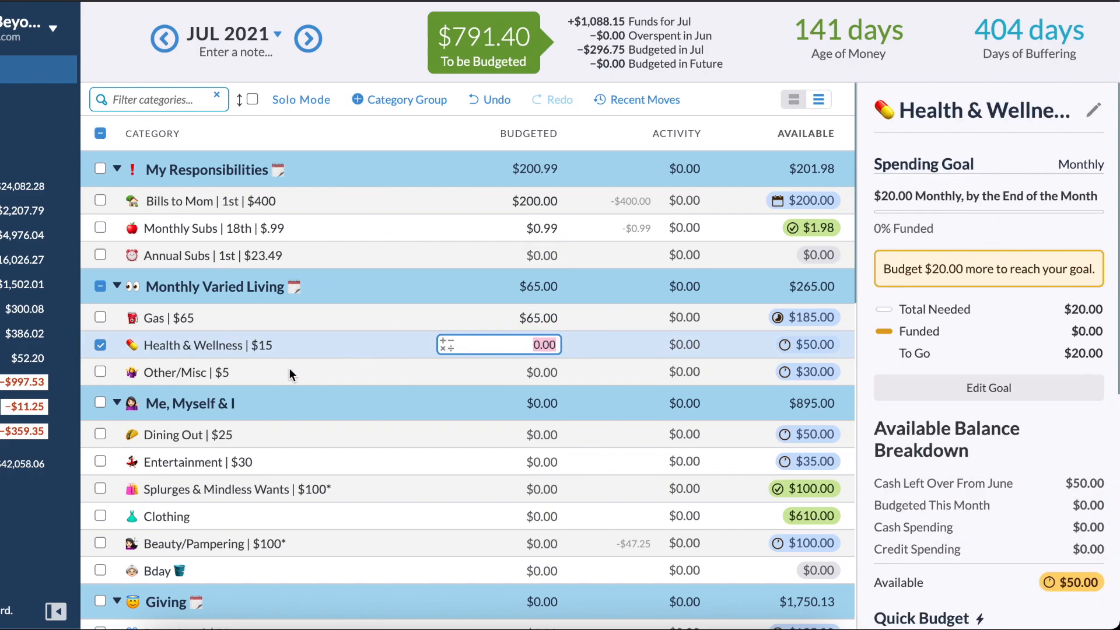
pyautogui.click(264, 345)
pyautogui.press('BackSpace')
pyautogui.press('BackSpace')
pyautogui.write('20')
pyautogui.press('Return')
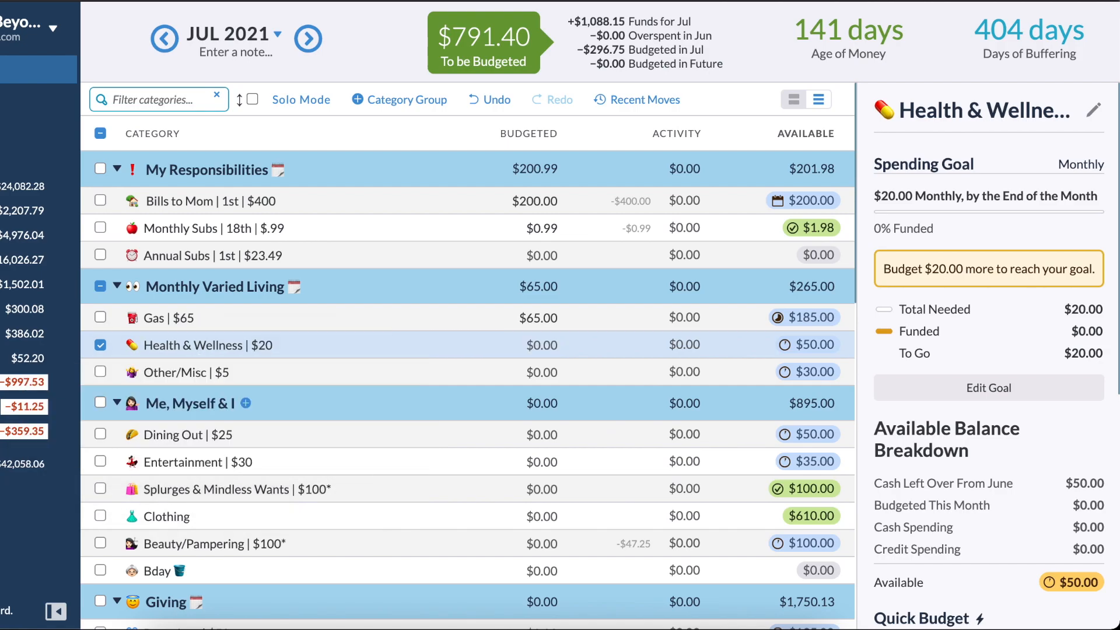
# Budget $20 for Health & Wellness and $5 for Other/Misc
pyautogui.click(565, 345)
pyautogui.write('20')
pyautogui.press('Return')
pyautogui.write('5')
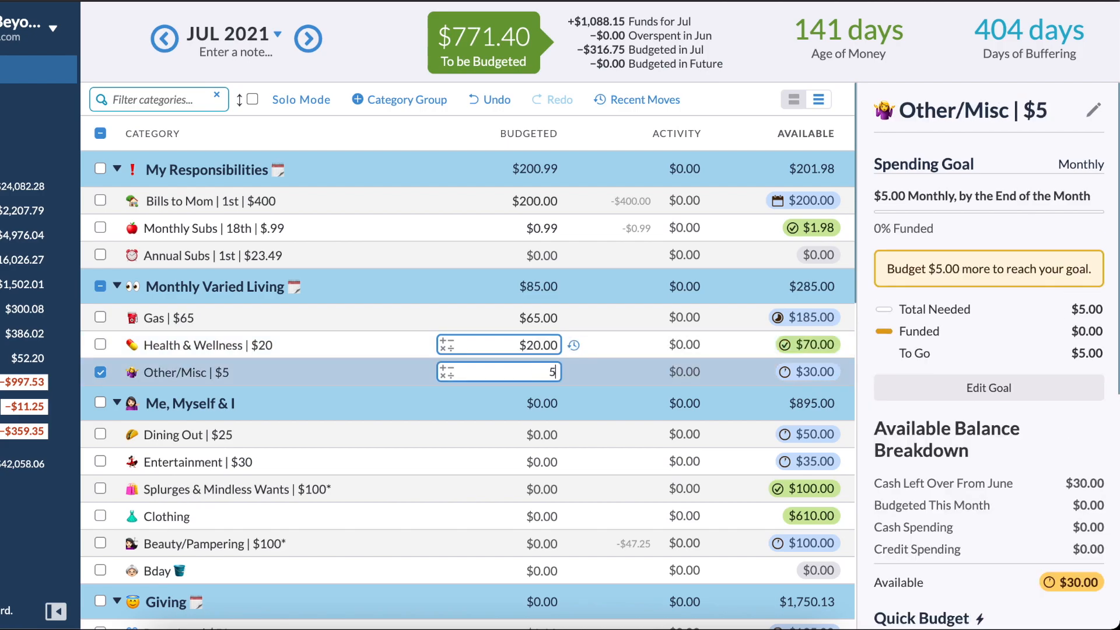
pyautogui.press('Return')
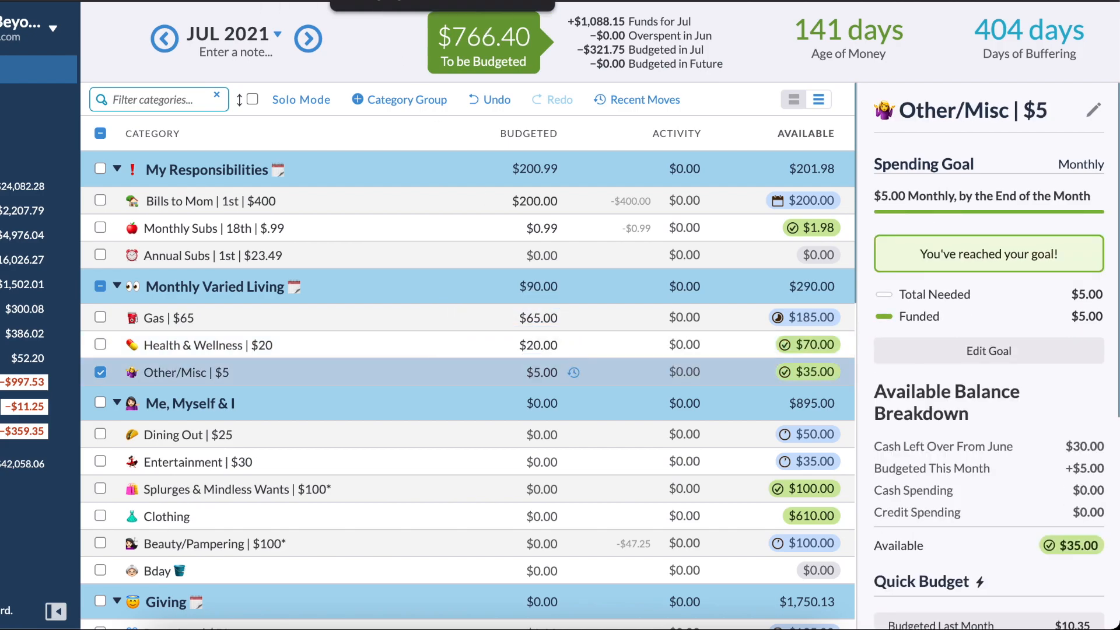
# Budget $25 for Dining Out and $30 for Entertainment, passing over Splurges, Clothing and Beauty/Pampering without entering amounts
pyautogui.click(537, 394)
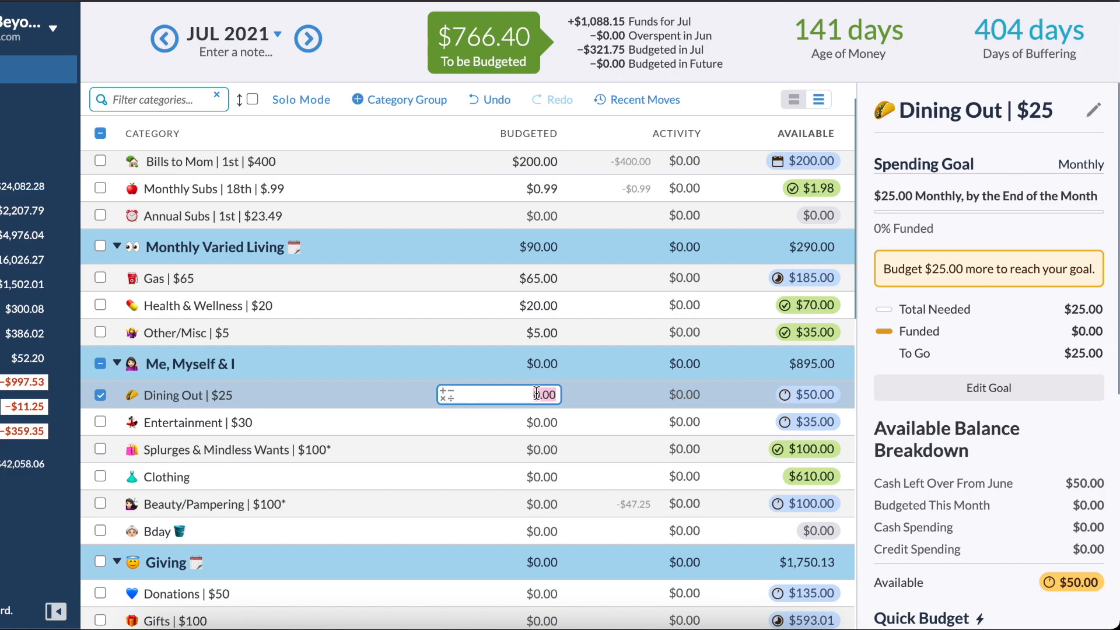
pyautogui.write('25')
pyautogui.press('Tab')
pyautogui.write('30')
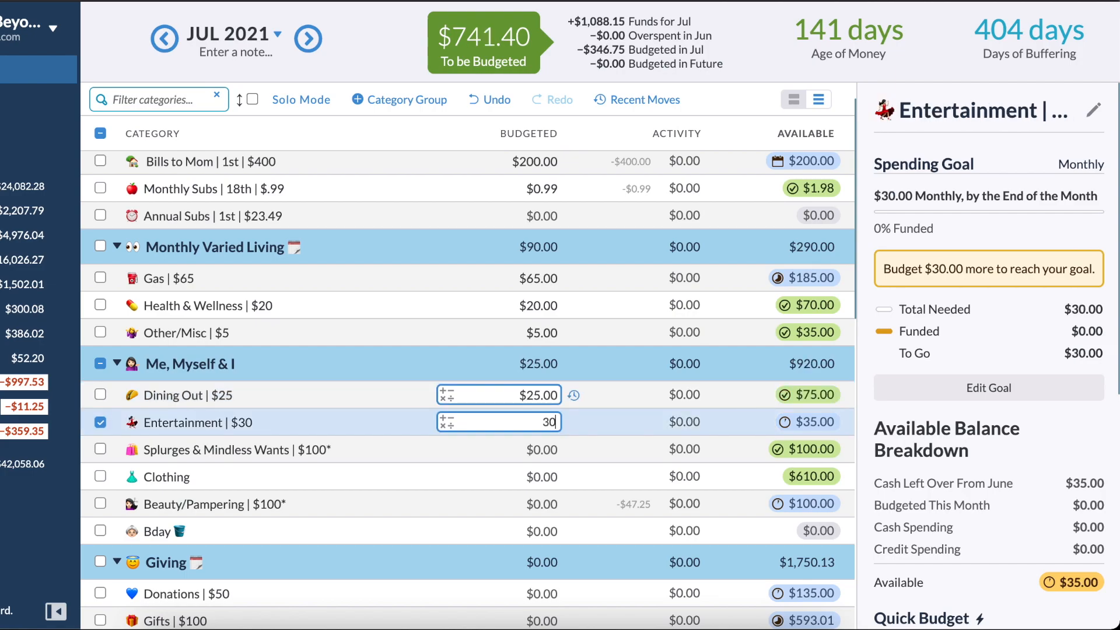
pyautogui.press('Return')
pyautogui.press('Tab')
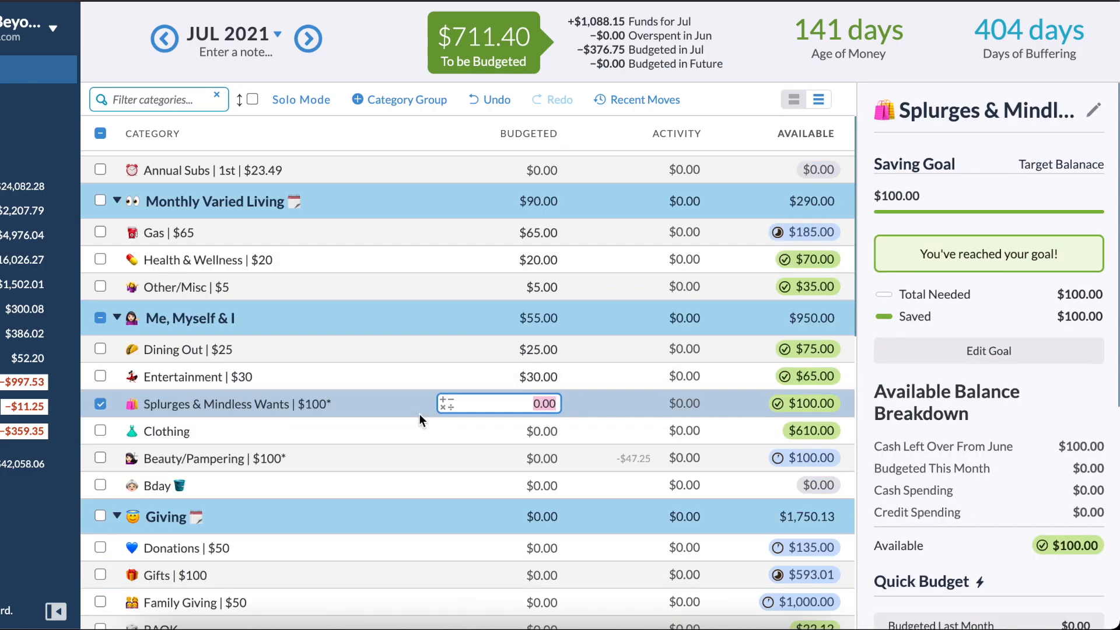
pyautogui.press('Tab')
pyautogui.press('Tab')
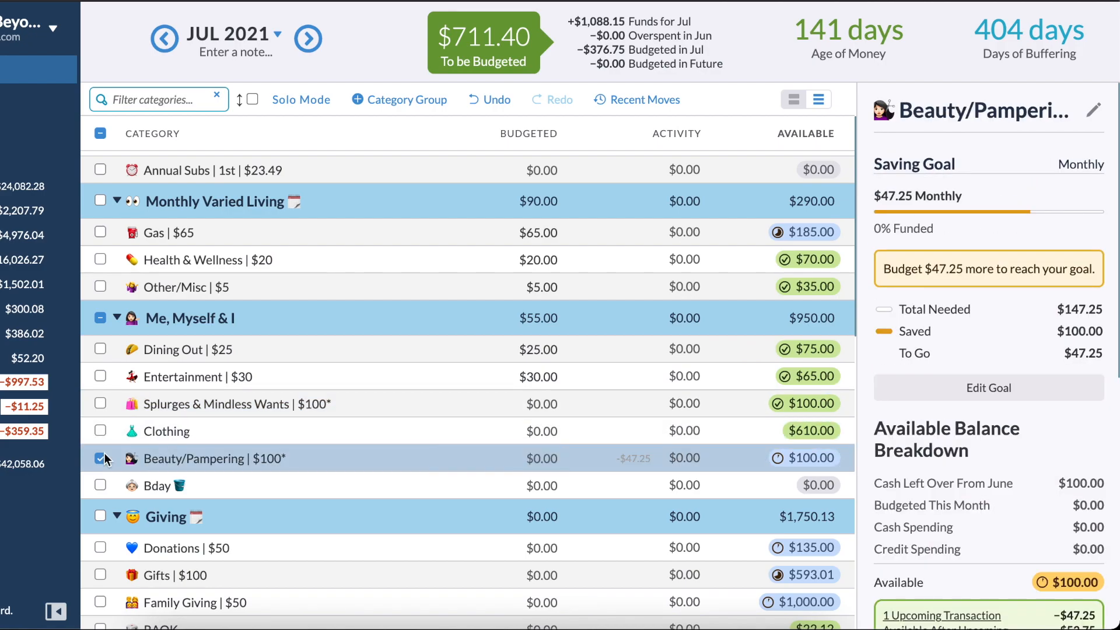
pyautogui.press('Escape')
# Skip Donations and budget $100 for Gifts in the Giving group
pyautogui.scroll(-3, 362, 423)
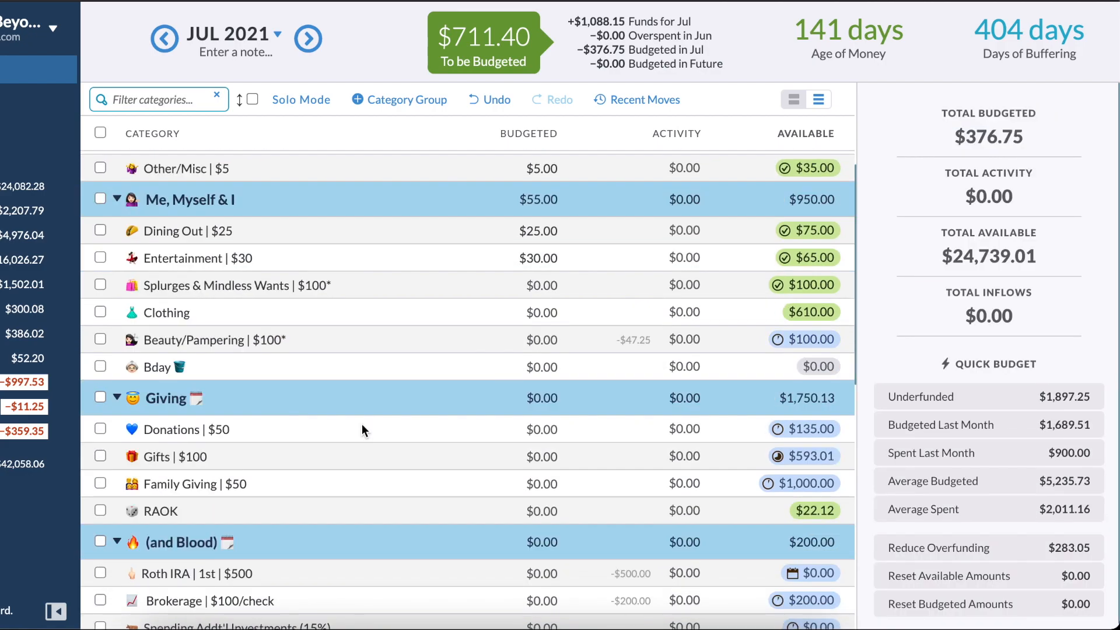
pyautogui.click(361, 425)
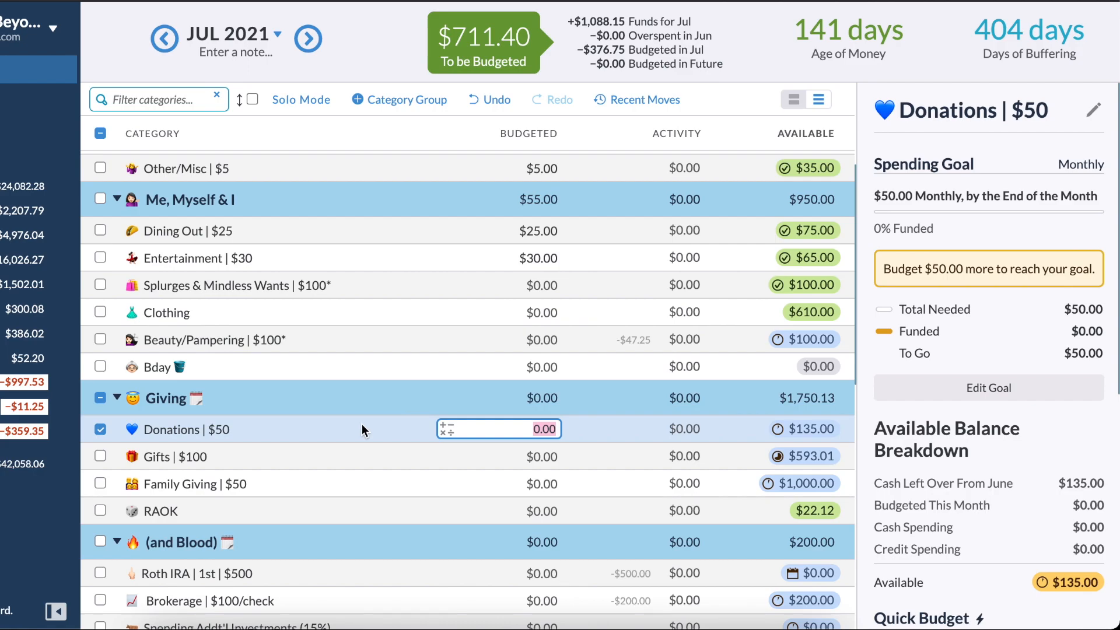
pyautogui.press('Tab')
pyautogui.write('100')
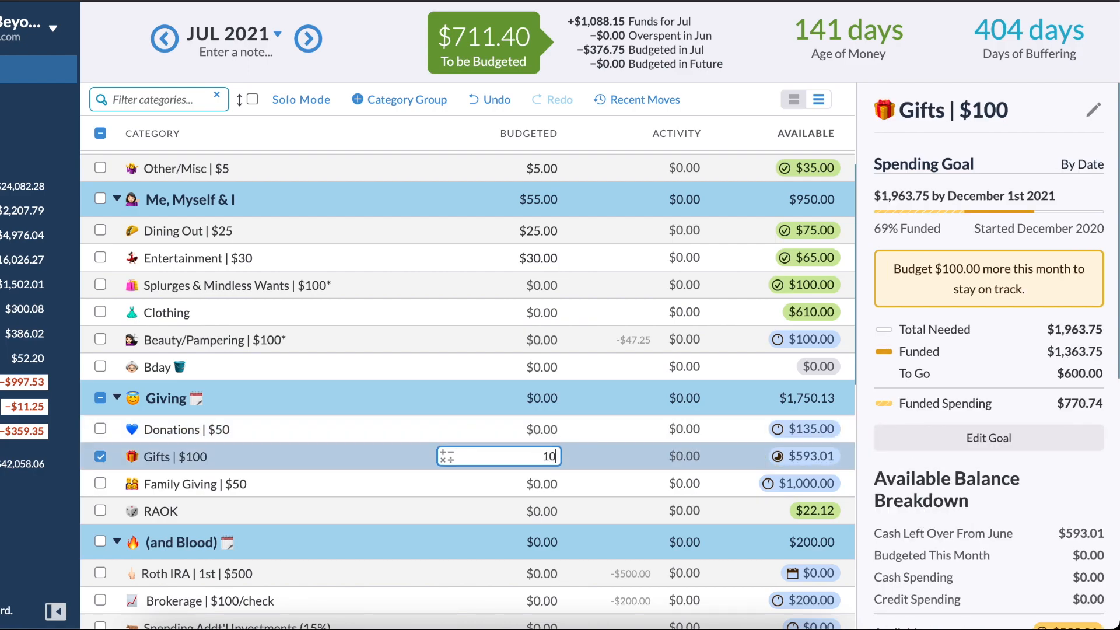
pyautogui.press('Return')
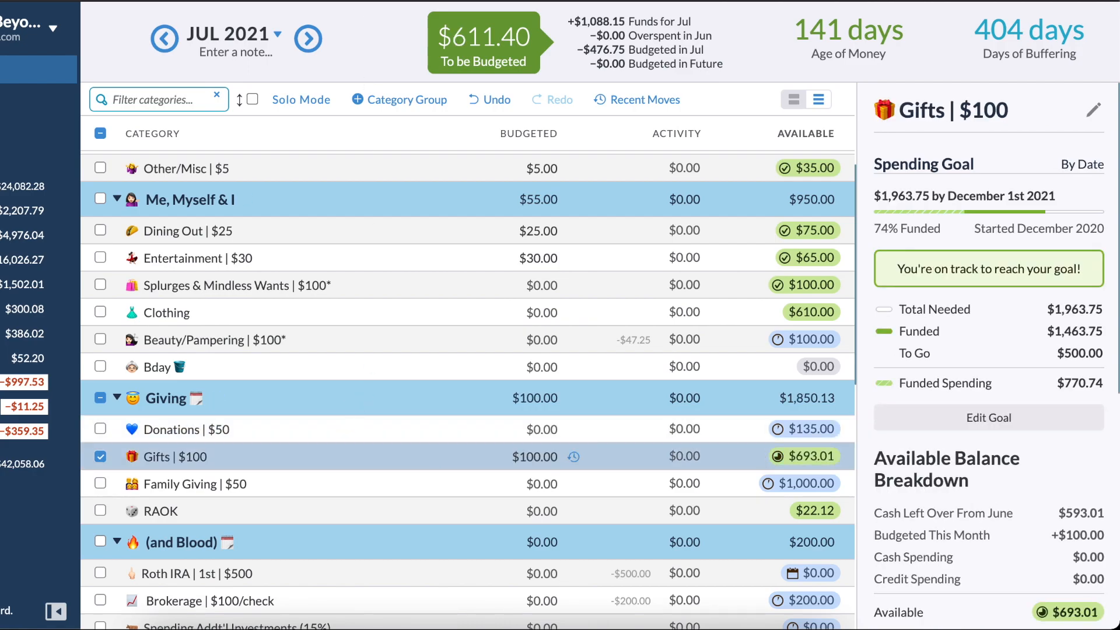
# Budget $250 for Roth IRA and $100 for Brokerage in the (and Blood) group
pyautogui.scroll(-3, 350, 408)
pyautogui.click(548, 386)
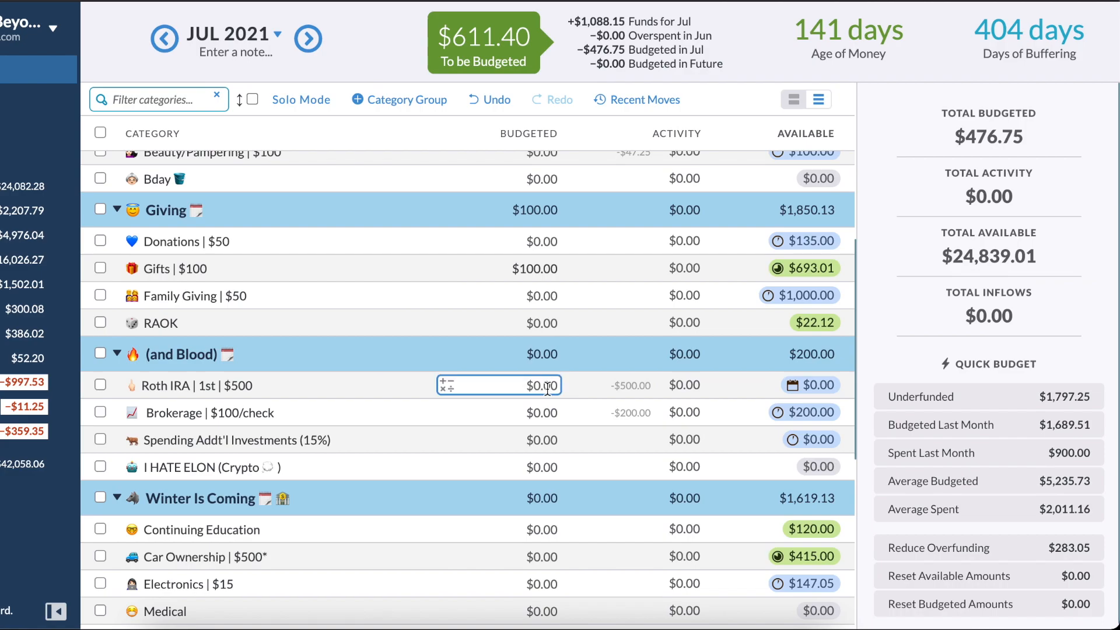
pyautogui.click(547, 386)
pyautogui.write('250')
pyautogui.press('Return')
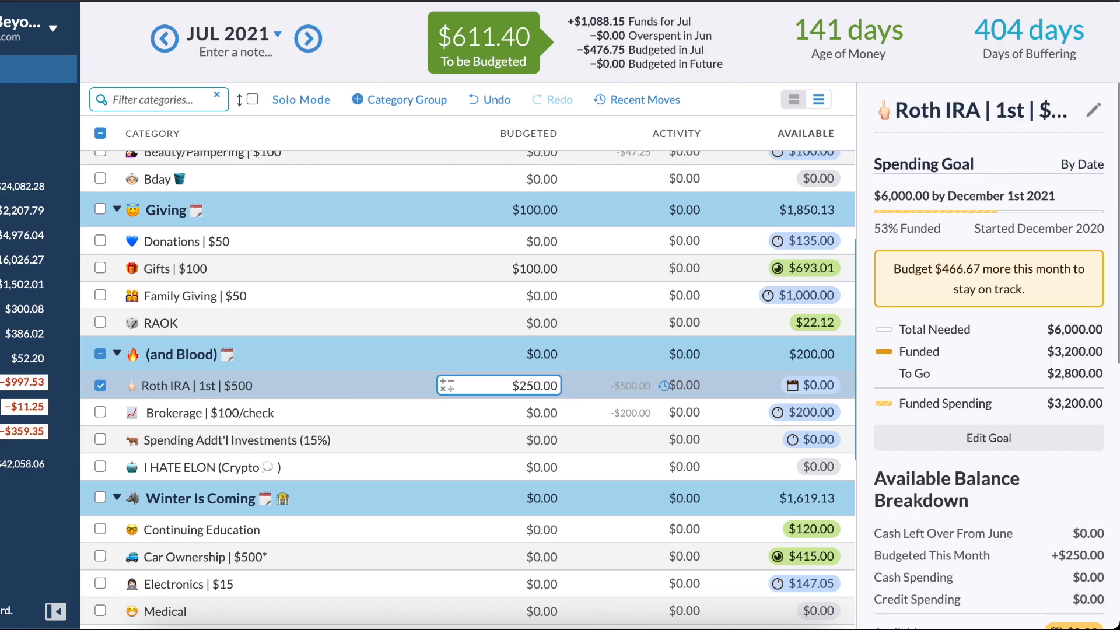
pyautogui.press('Down')
pyautogui.write('100')
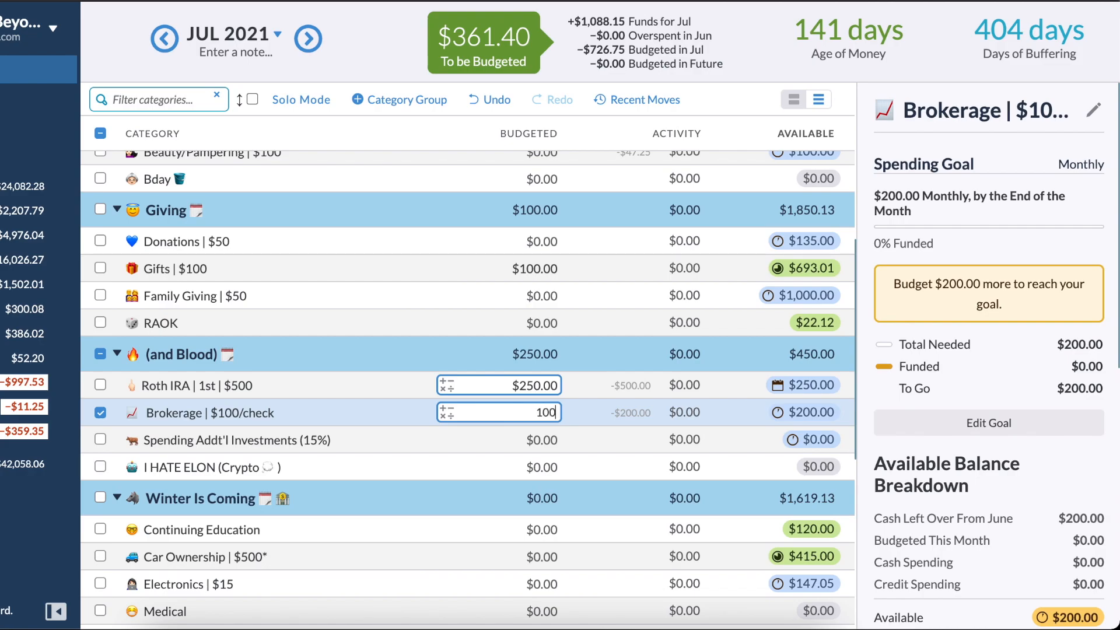
pyautogui.press('Return')
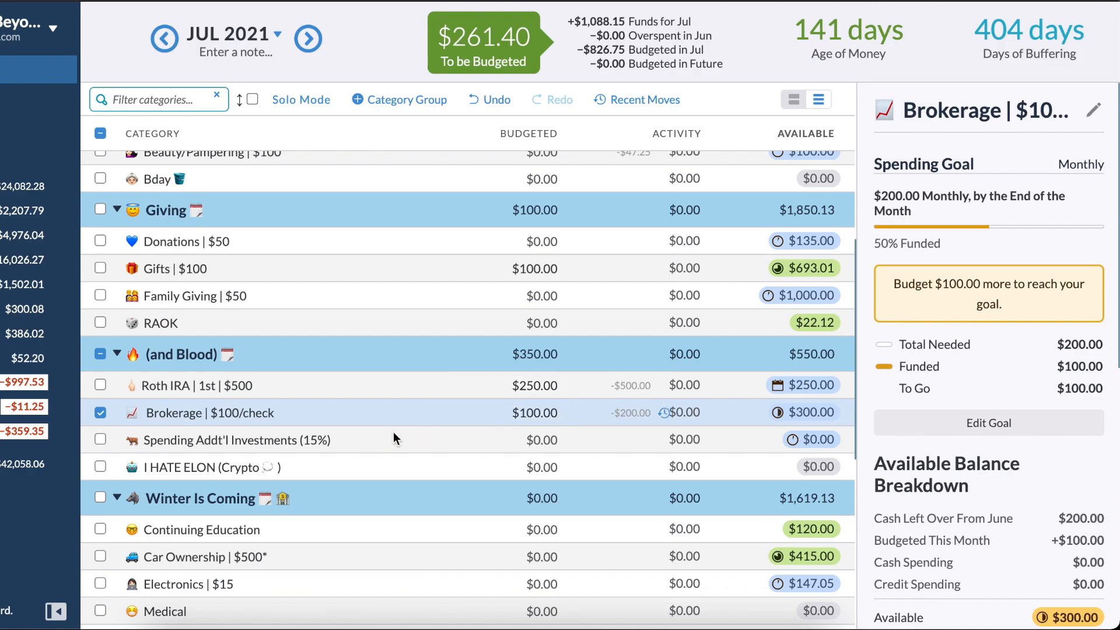
# Examine the upcoming transactions for the Brokerage category, then close the activity list and deselect the category
pyautogui.scroll(-4, 934, 452)
pyautogui.click(934, 447)
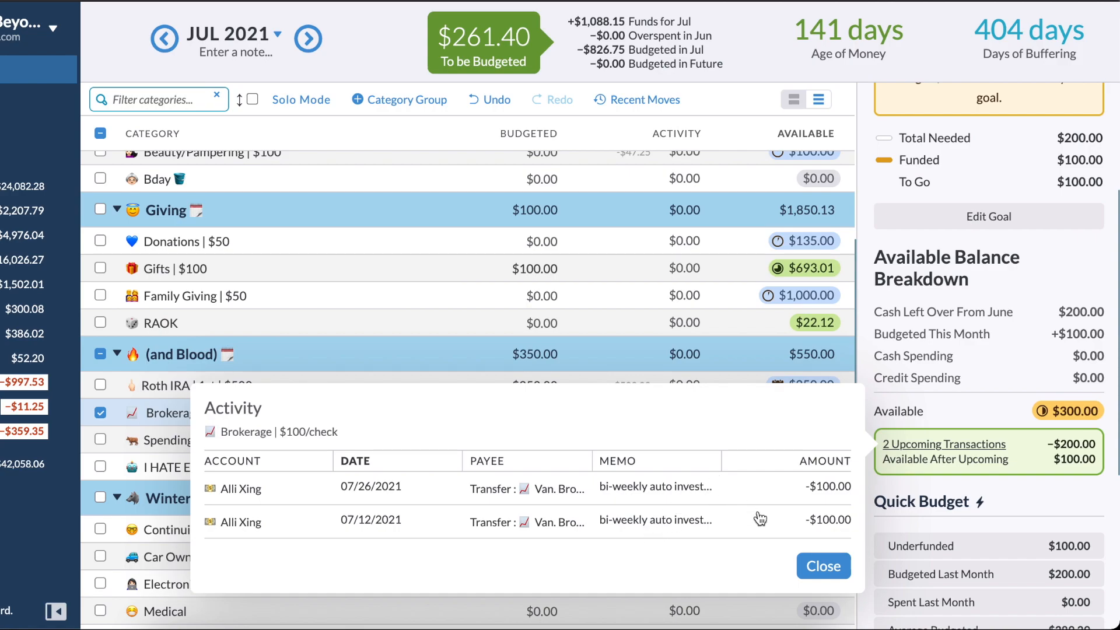
pyautogui.click(829, 566)
pyautogui.click(101, 413)
# Switch to the June 2021 budget and assign $200 to Next Year Deductible in the Savings group
pyautogui.scroll(-3, 340, 304)
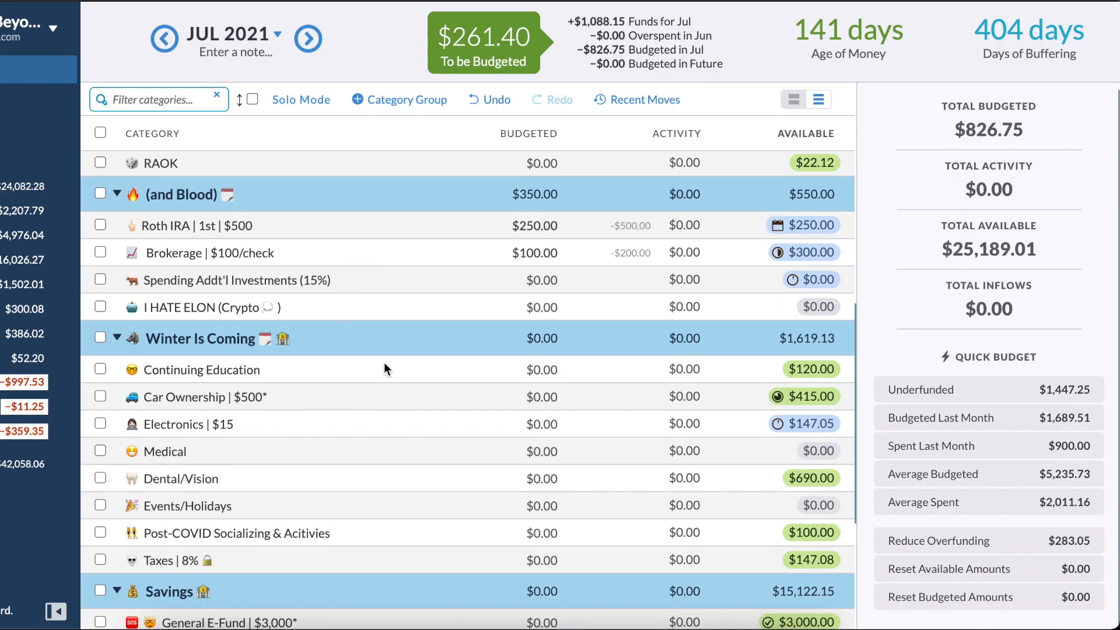
pyautogui.scroll(-1, 393, 417)
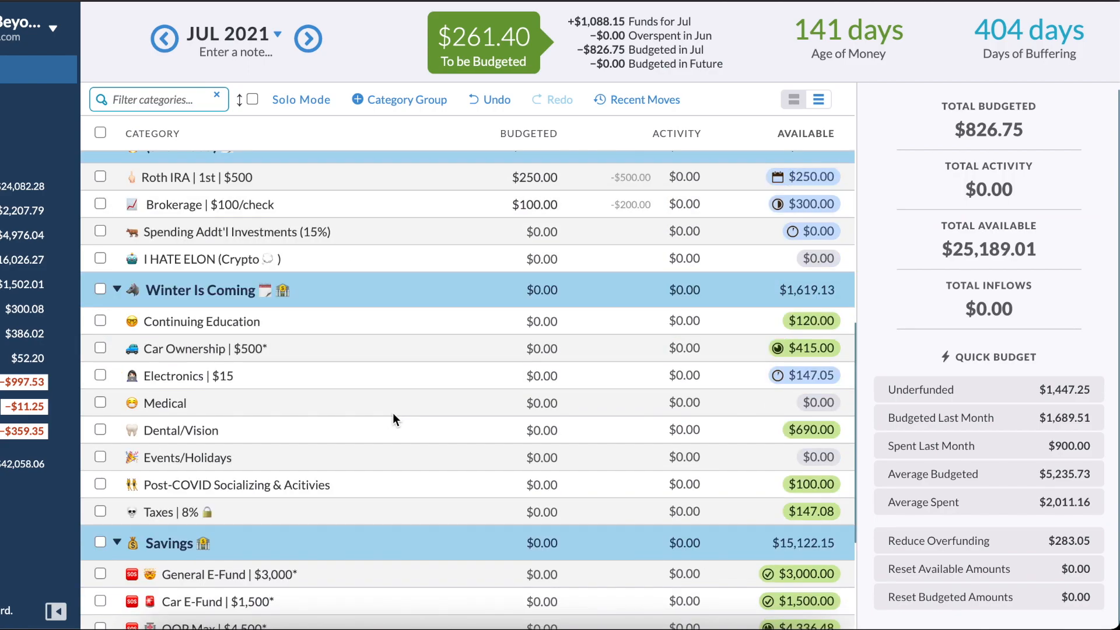
pyautogui.scroll(12, 283, 162)
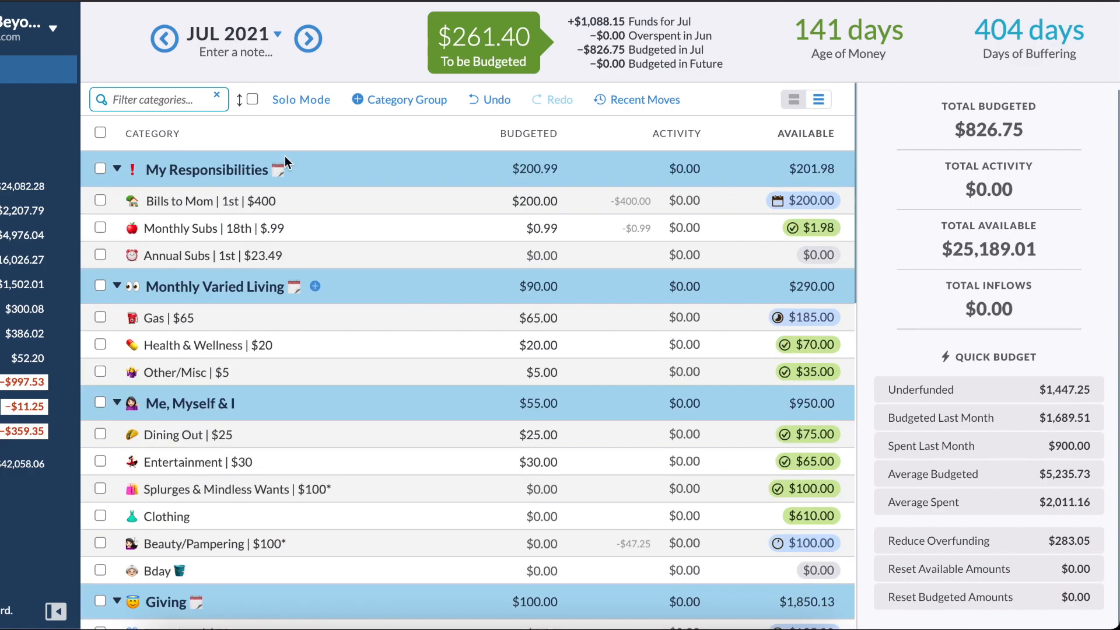
pyautogui.click(164, 40)
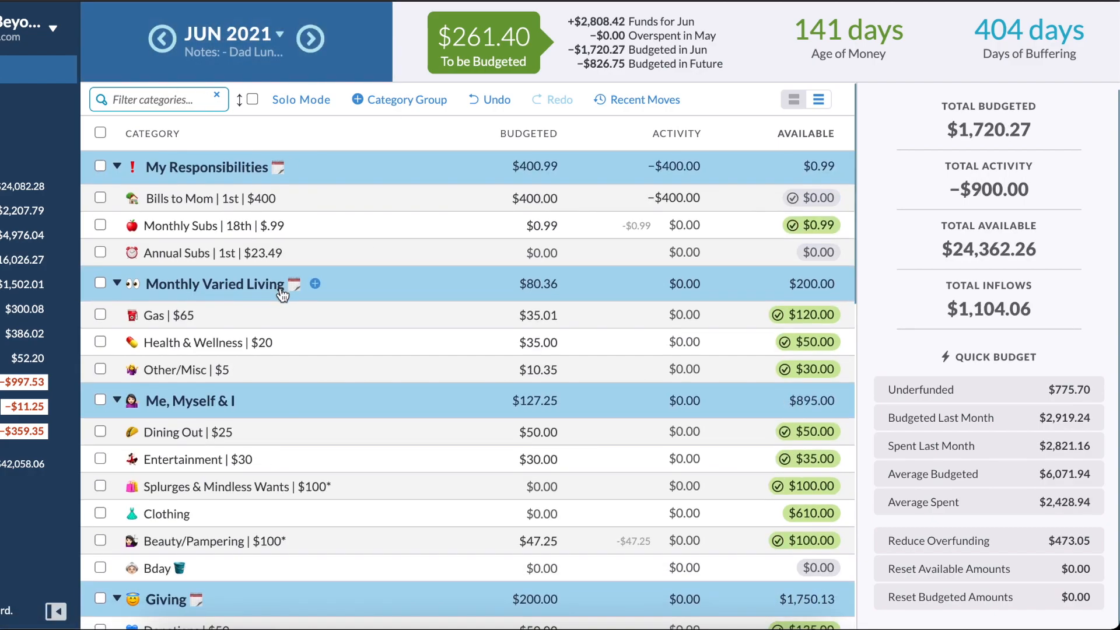
pyautogui.scroll(-10, 283, 296)
pyautogui.scroll(-1, 283, 295)
pyautogui.click(551, 495)
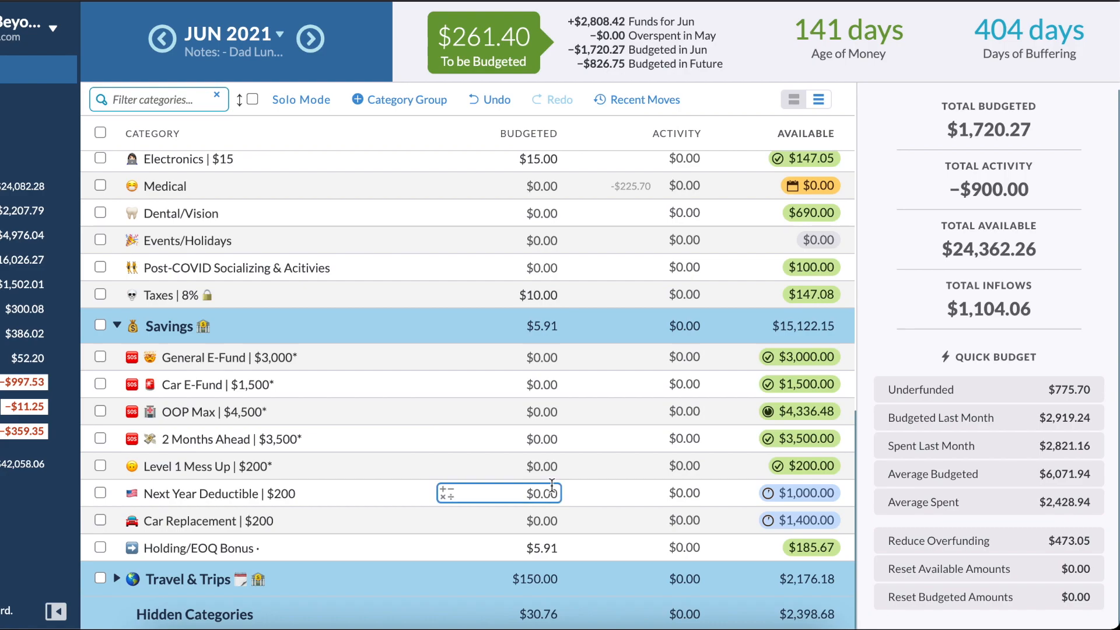
pyautogui.write('200')
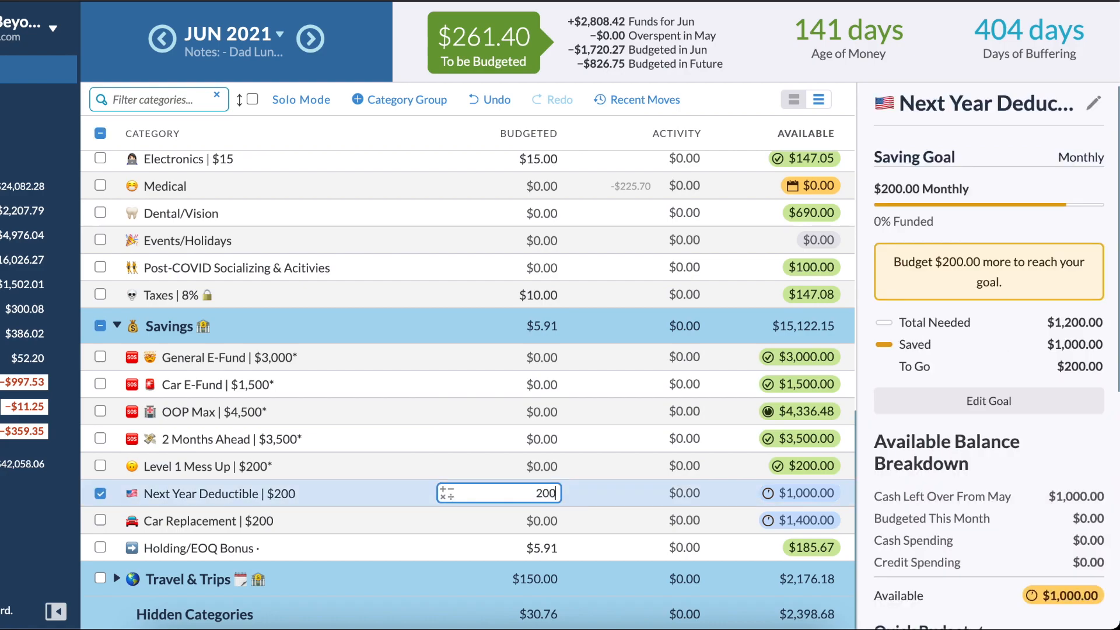
pyautogui.press('Return')
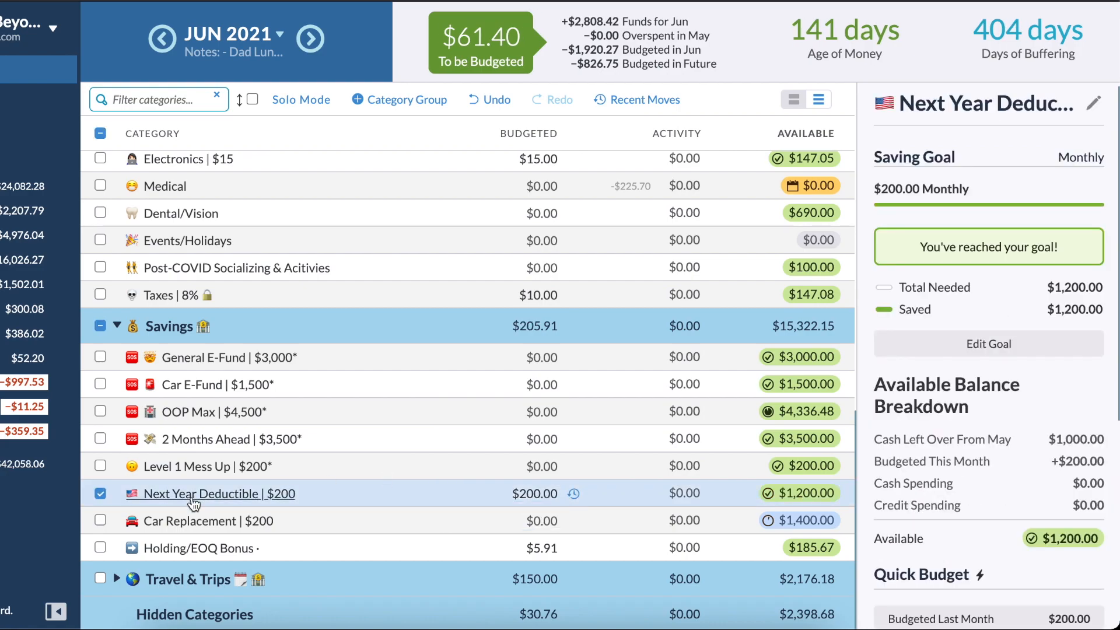
# Budget $60 for Car Ownership in the Winter Is Coming group and deselect the category
pyautogui.scroll(2, 134, 507)
pyautogui.click(537, 277)
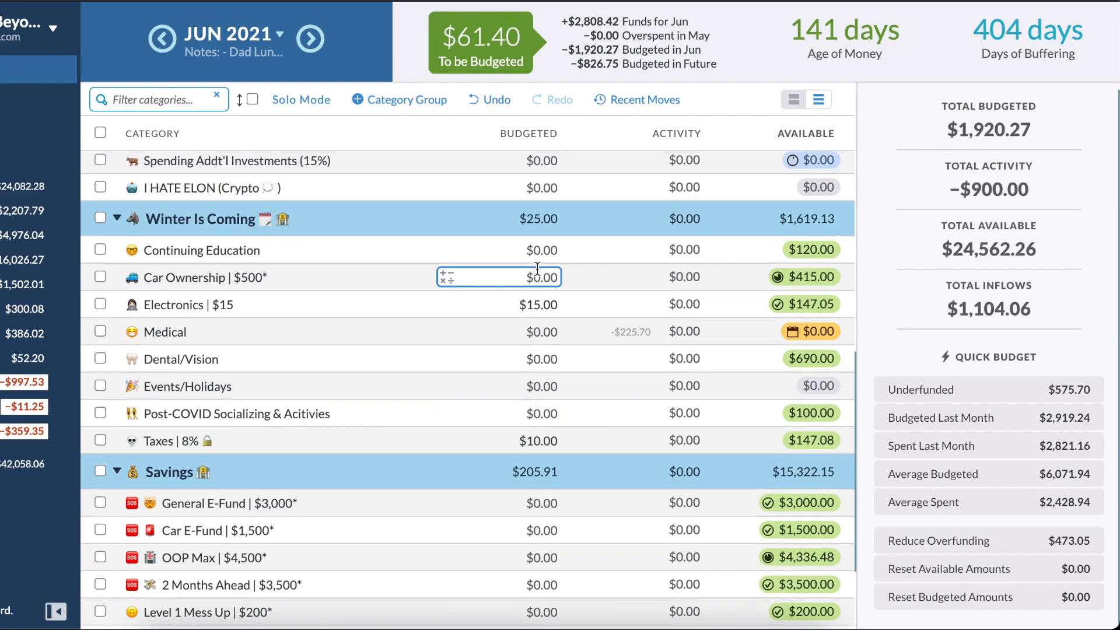
pyautogui.write('60')
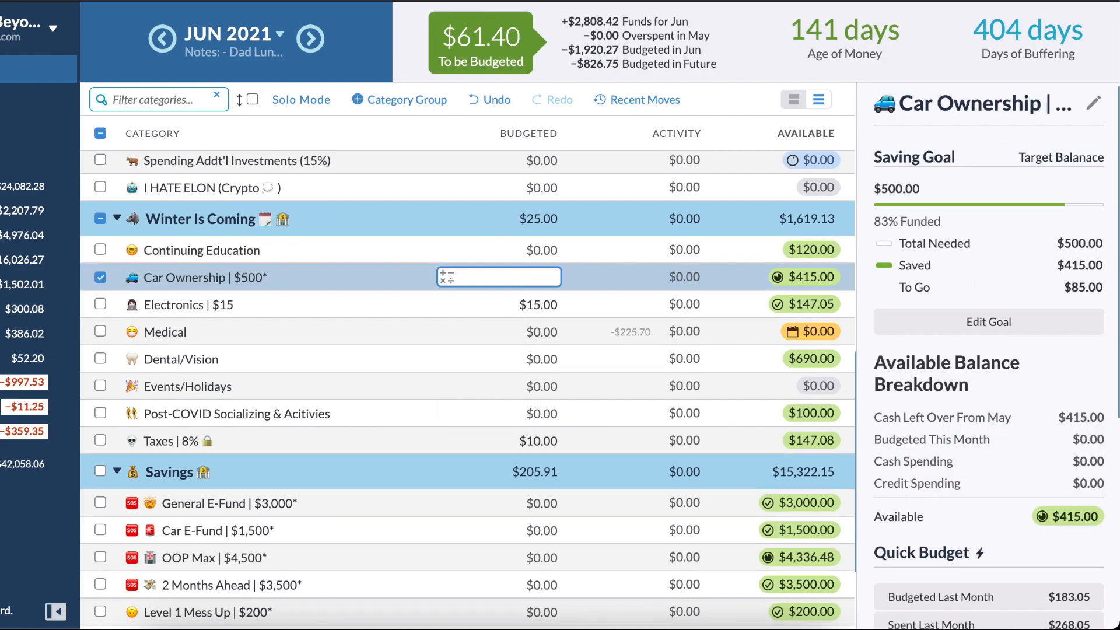
pyautogui.press('Return')
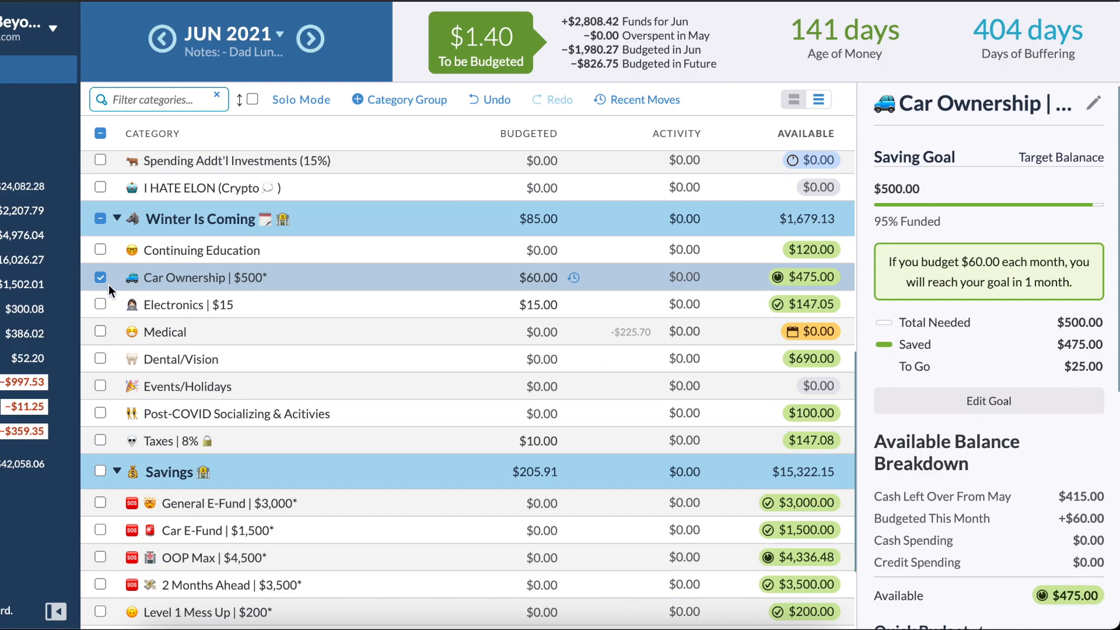
pyautogui.click(100, 277)
pyautogui.click(107, 282)
pyautogui.click(590, 279)
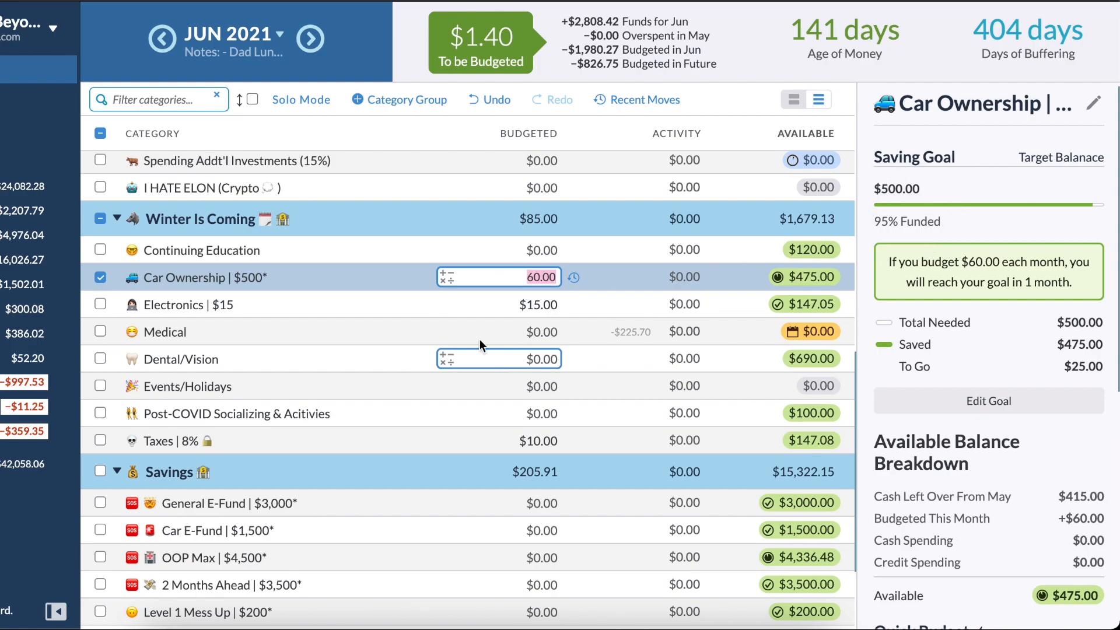
pyautogui.click(100, 277)
# Move the remaining $1.40 to be budgeted into Holding/EOQ Bonus in the Savings group
pyautogui.scroll(3, 425, 146)
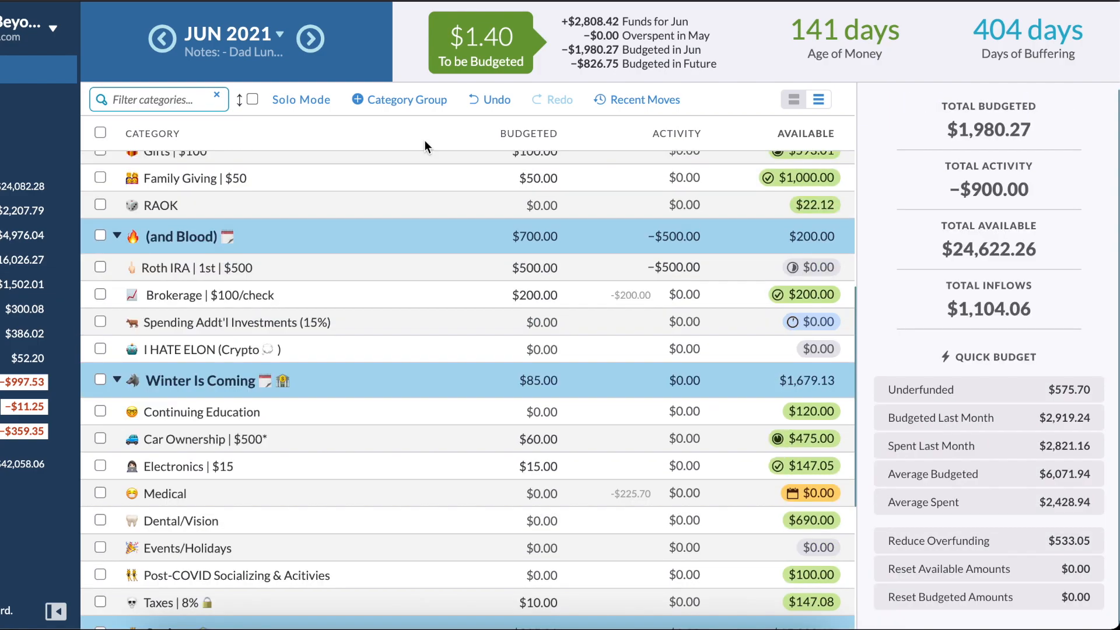
pyautogui.click(475, 39)
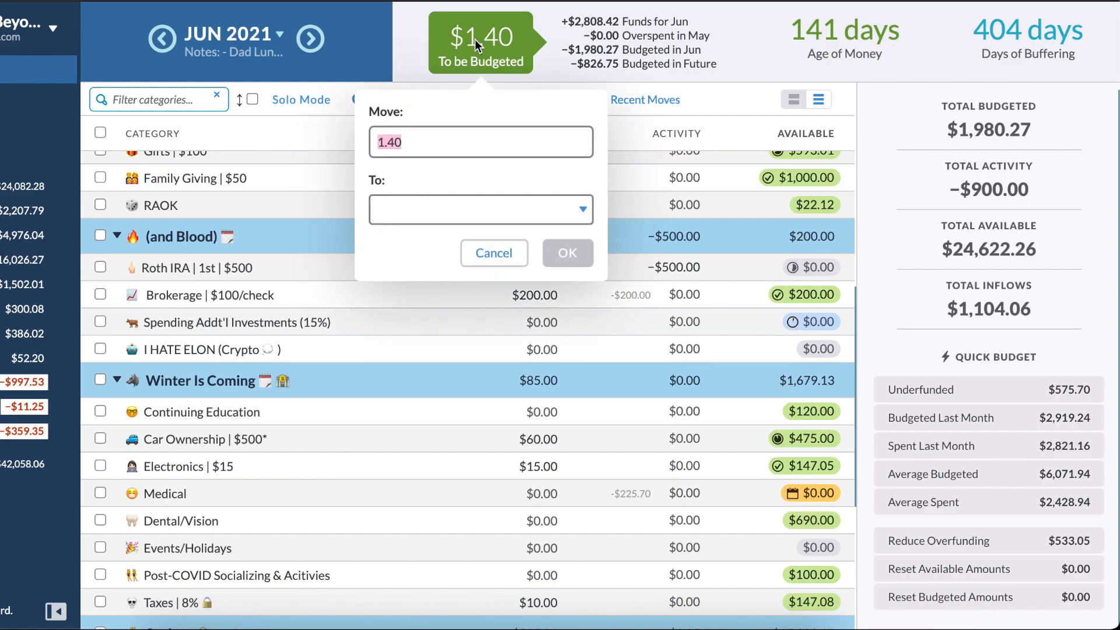
pyautogui.press('Tab')
pyautogui.write('hol')
pyautogui.press('Return')
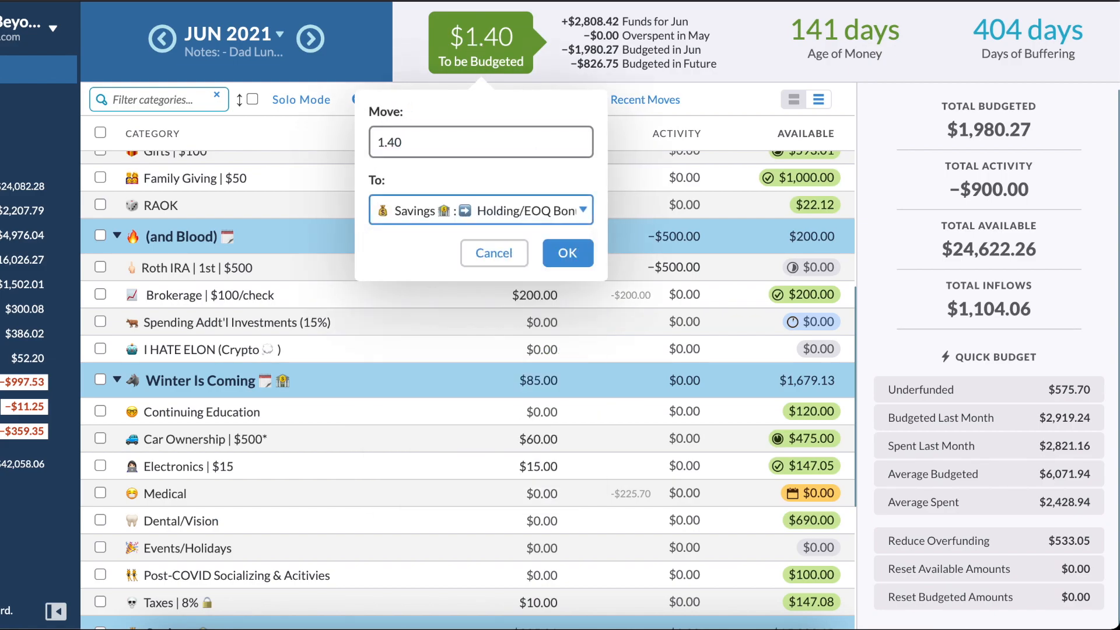
pyautogui.press('Return')
pyautogui.scroll(-5, 409, 335)
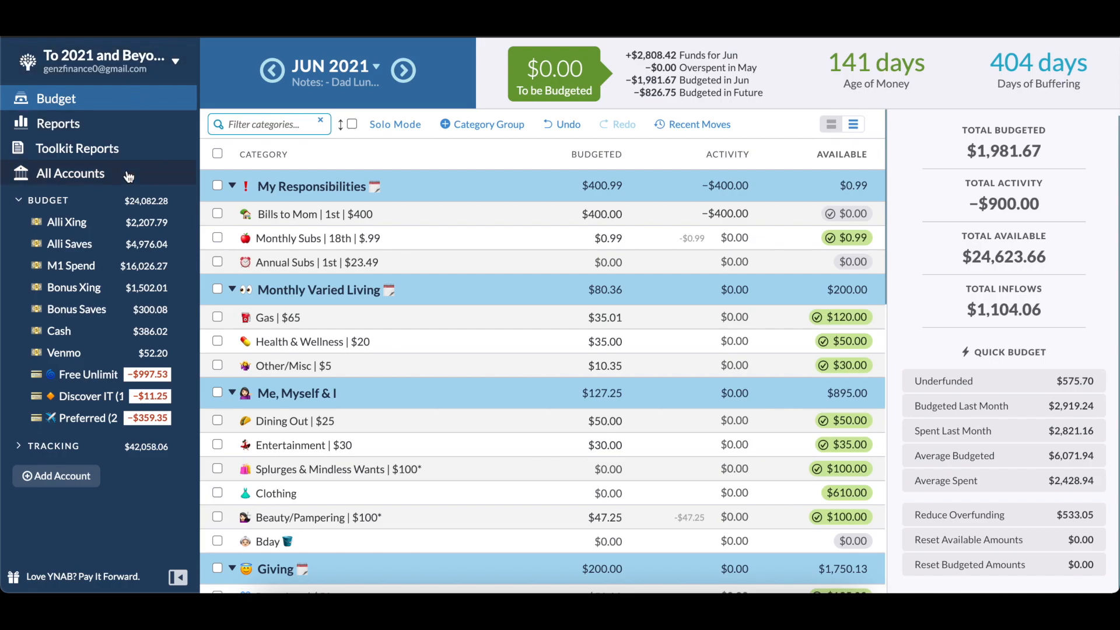
pyautogui.click(128, 224)
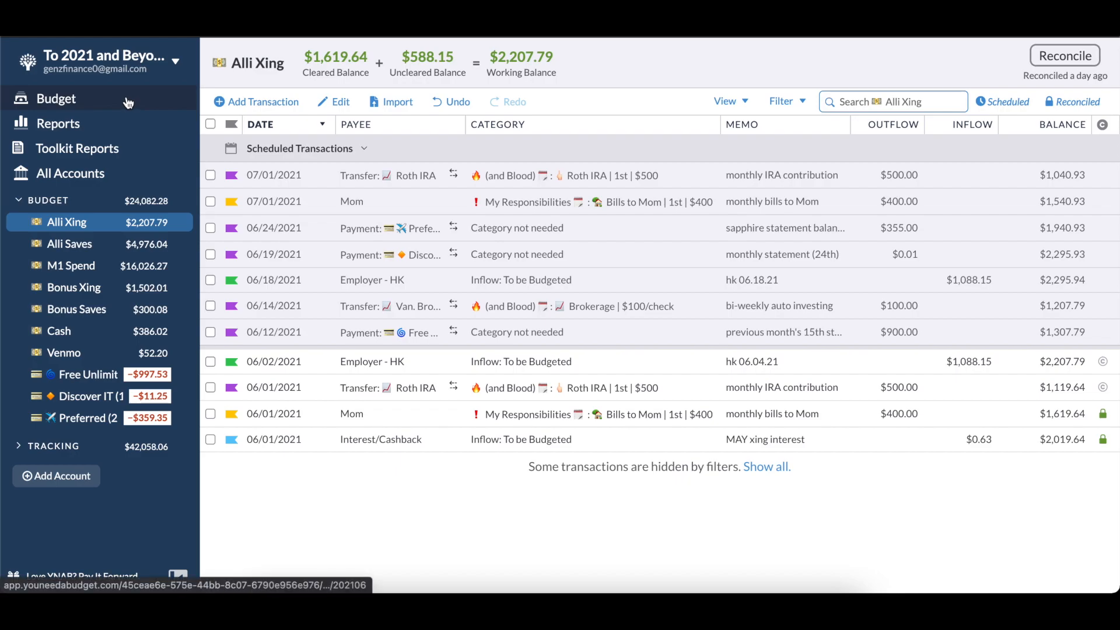
pyautogui.hotkey('ctrl', '-')
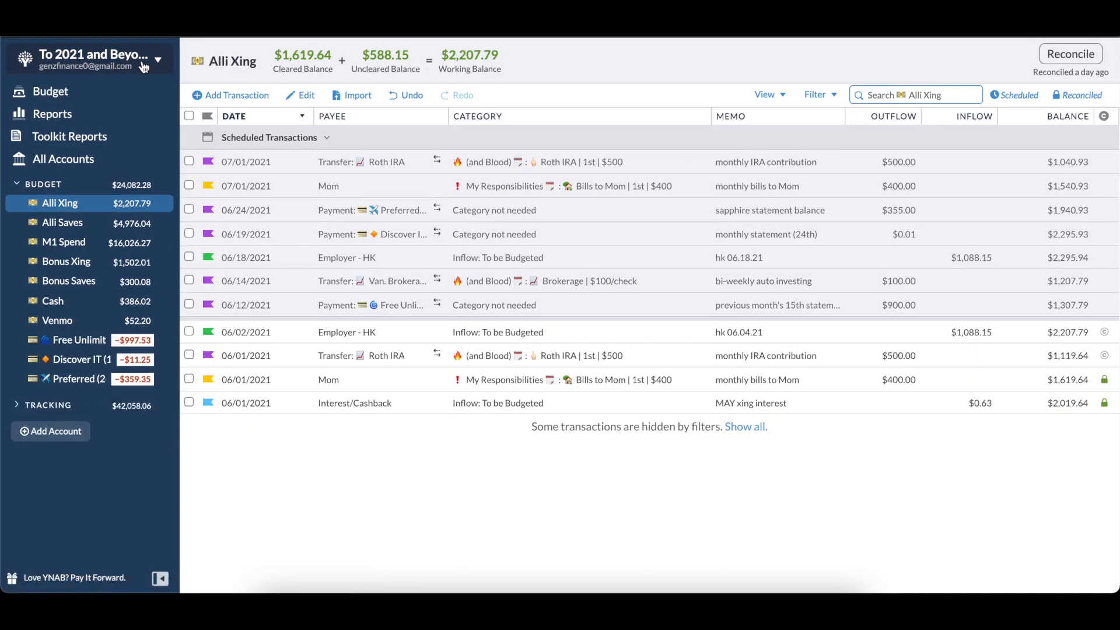
pyautogui.click(144, 66)
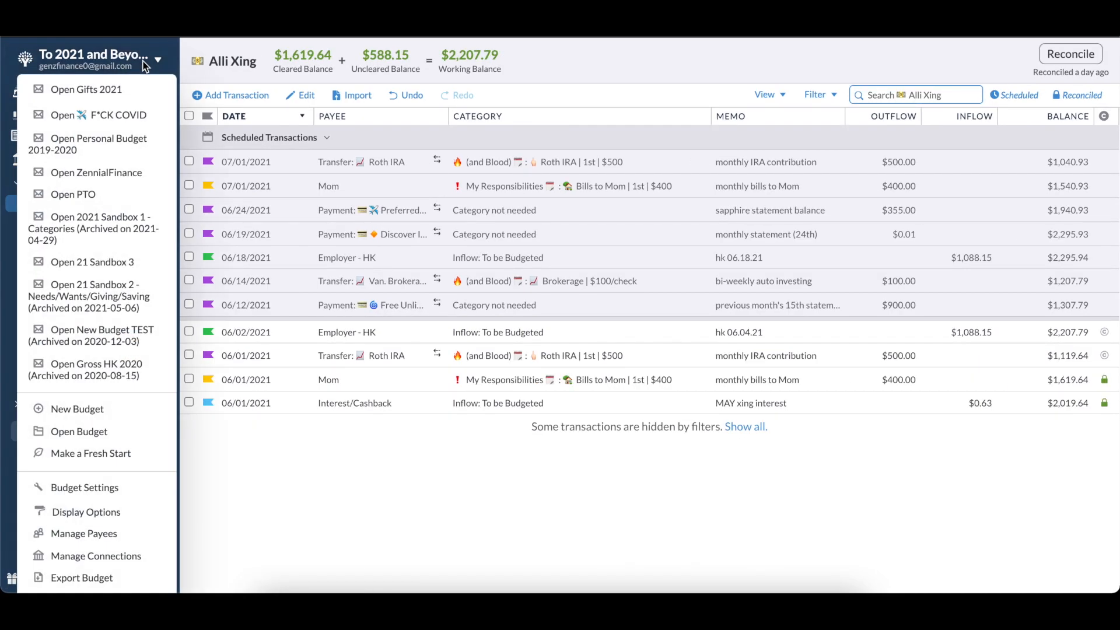
pyautogui.click(109, 542)
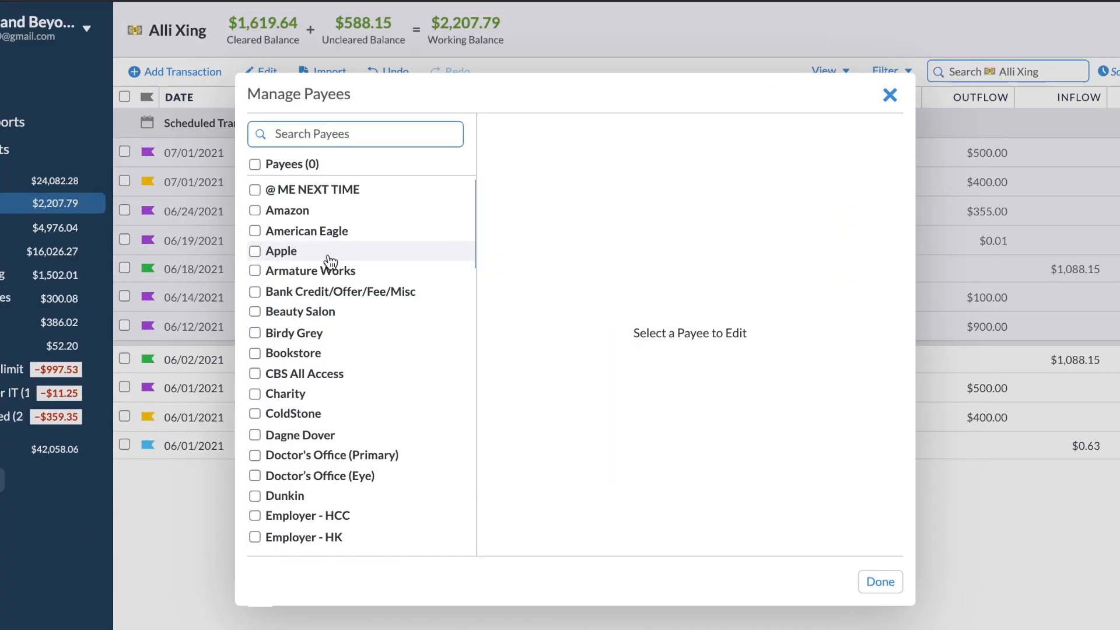
# Look through the full payee list, from the regular merchants to the transfer payees
pyautogui.scroll(-2, 359, 250)
pyautogui.scroll(-12, 330, 262)
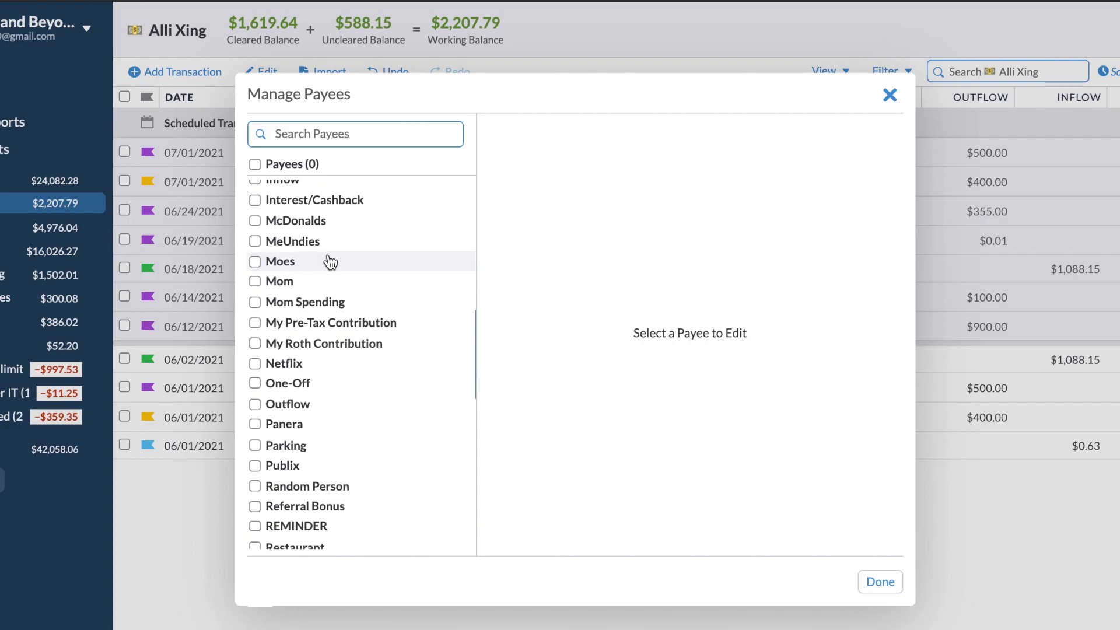
pyautogui.scroll(-5, 331, 257)
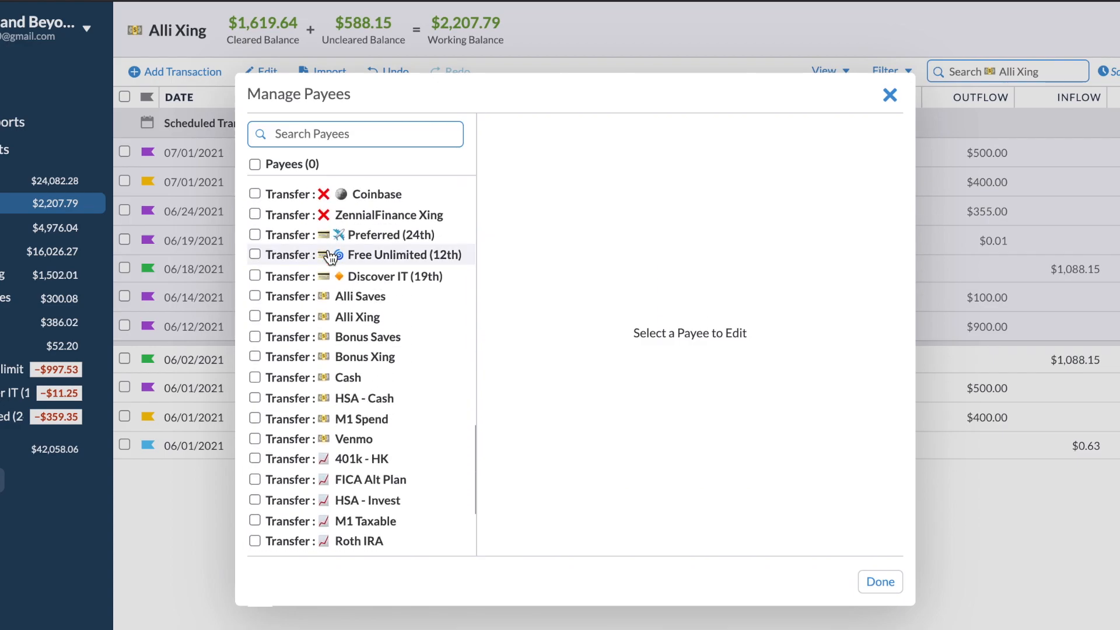
pyautogui.scroll(-5, 330, 257)
pyautogui.scroll(20, 330, 257)
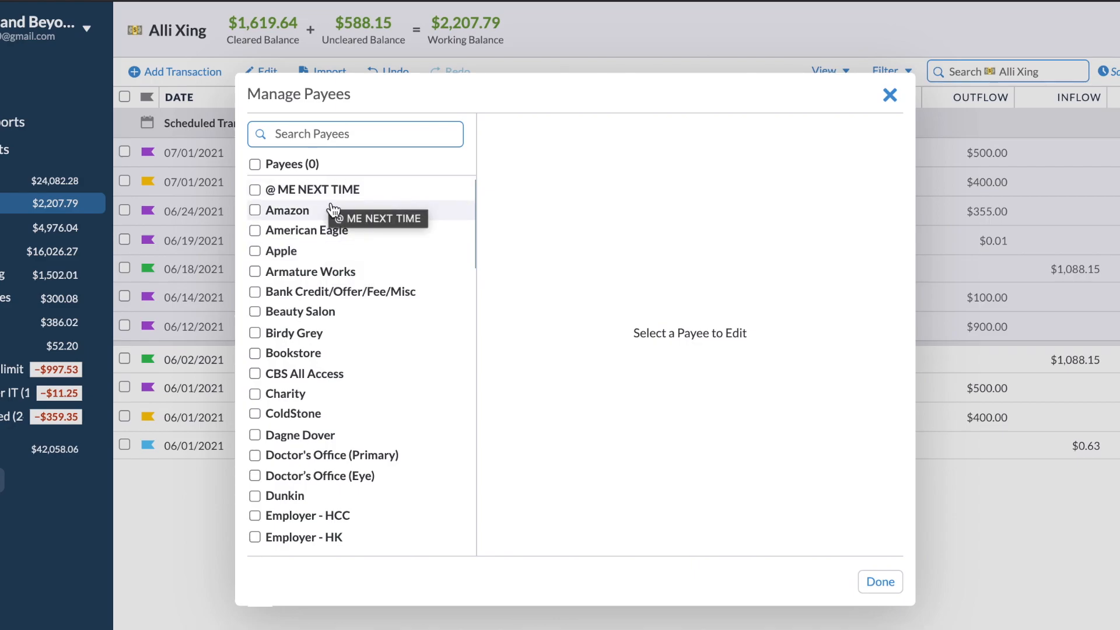
pyautogui.scroll(-10, 328, 236)
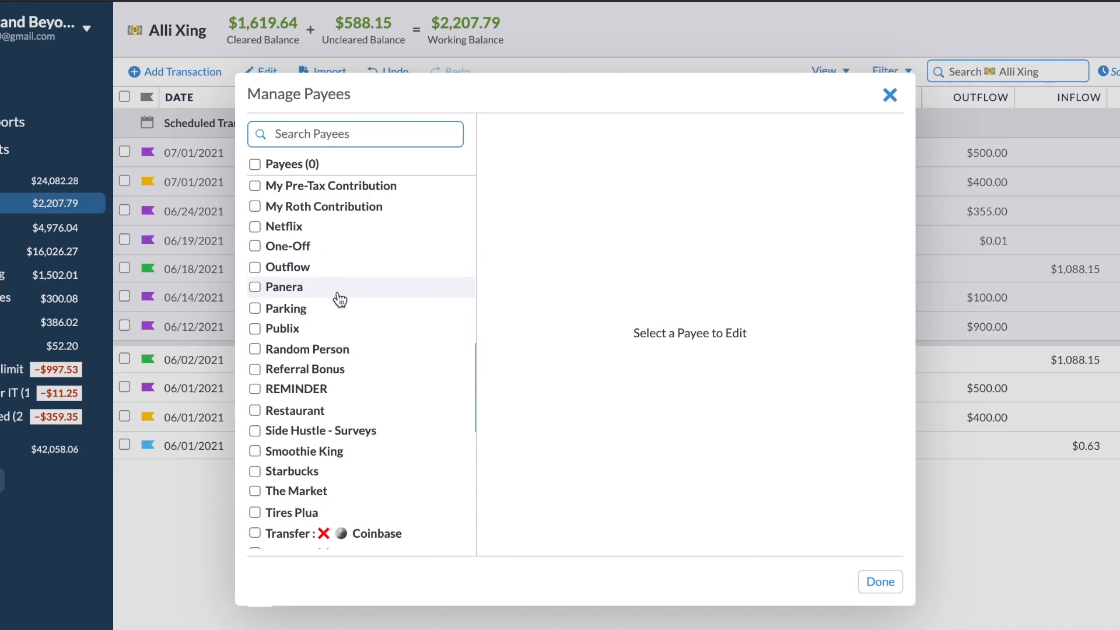
pyautogui.scroll(-2, 362, 353)
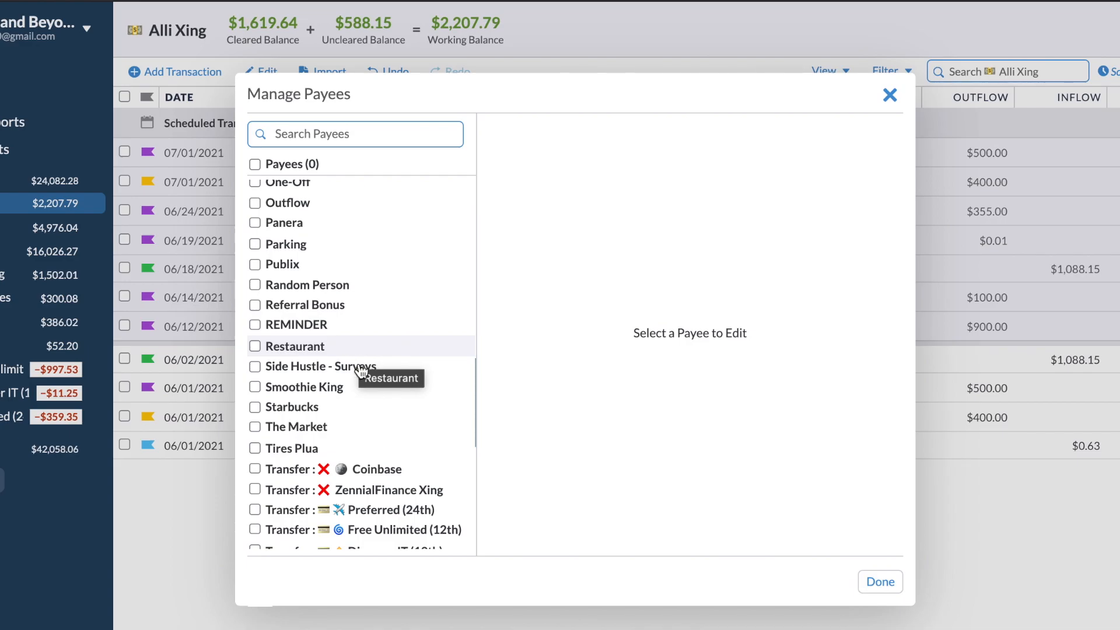
# Rename the payee "Tires Plua" to "Tires Plus" and save the change
pyautogui.click(282, 450)
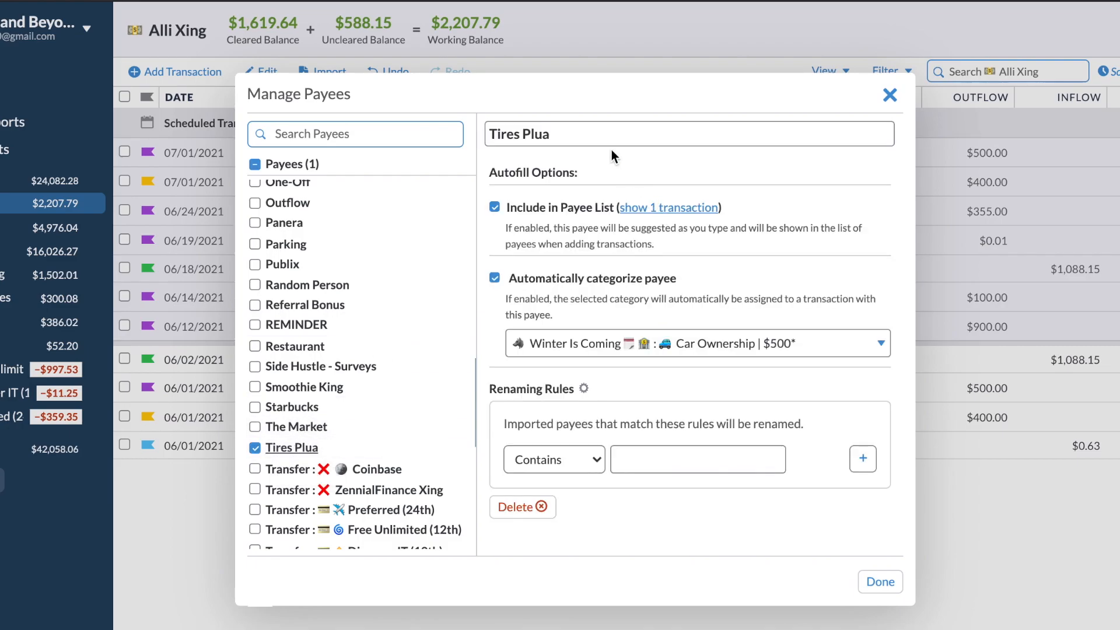
pyautogui.doubleClick(617, 125)
pyautogui.write('Plus')
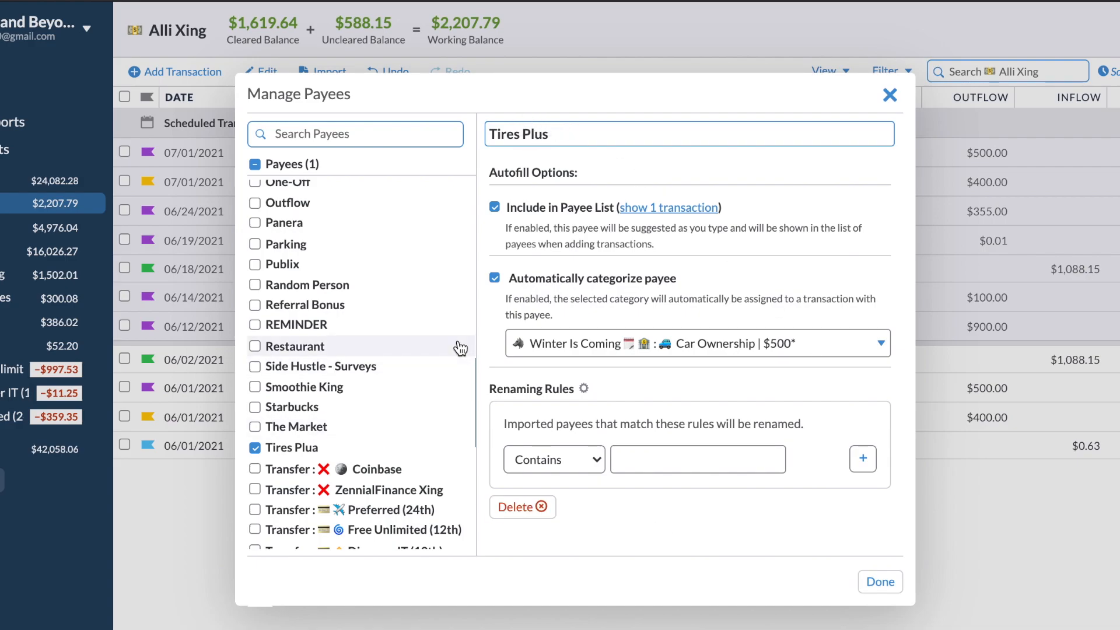
pyautogui.click(874, 580)
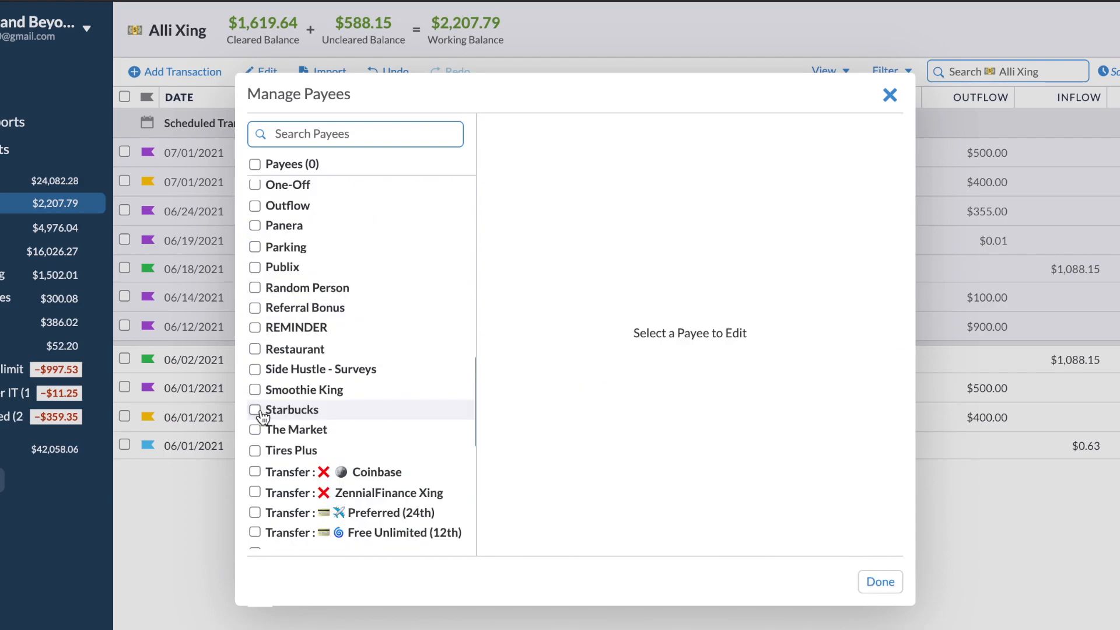
# Check the autofill and category settings of the Starbucks payee, then close payee management
pyautogui.click(256, 410)
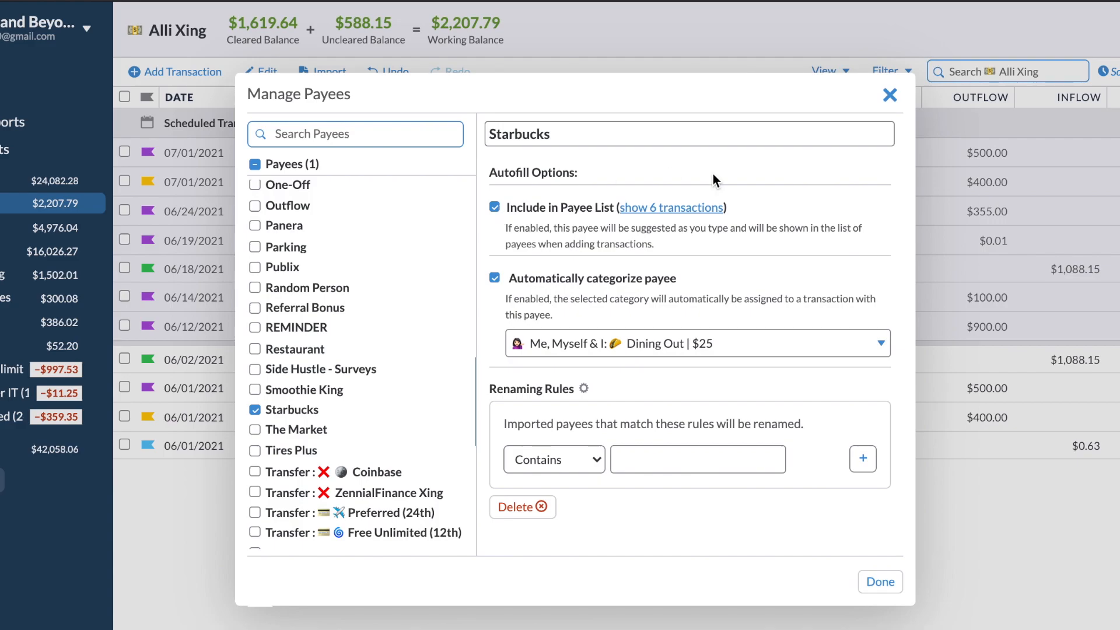
pyautogui.click(888, 96)
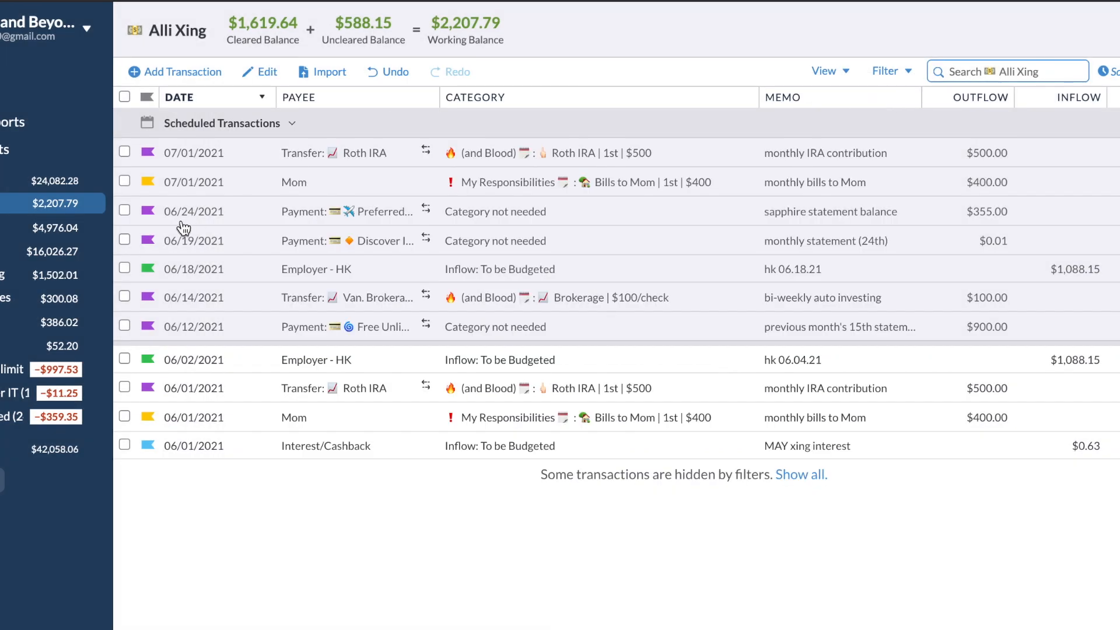
# Start a new transaction in the register and look through the payee suggestions from the transfer accounts to Tires Plus
pyautogui.click(212, 70)
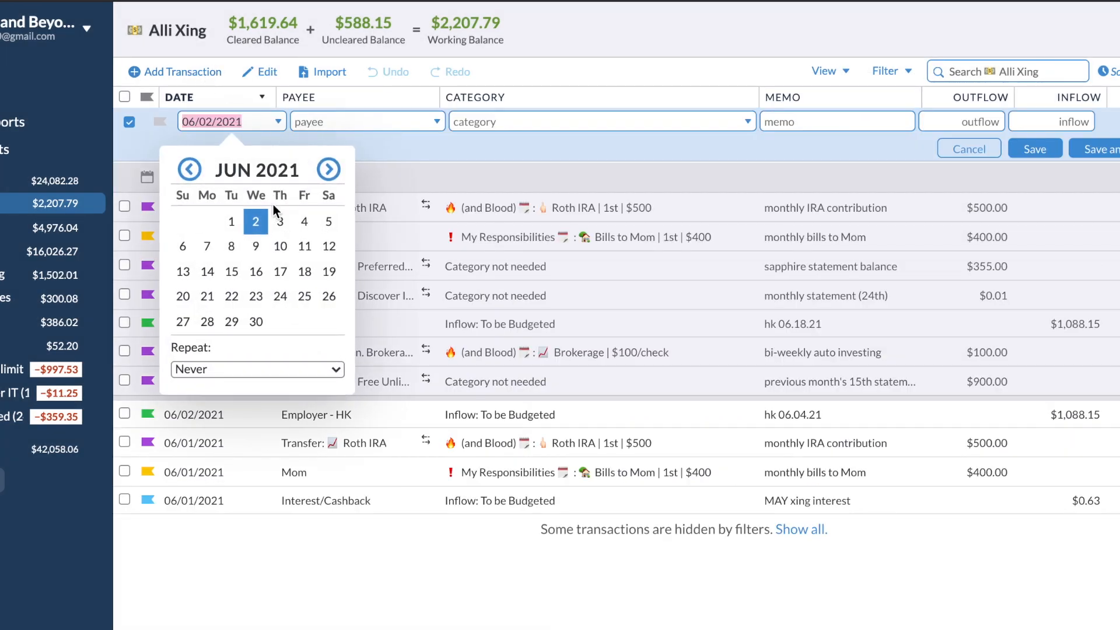
pyautogui.click(300, 122)
pyautogui.scroll(-2, 314, 257)
pyautogui.scroll(-10, 313, 257)
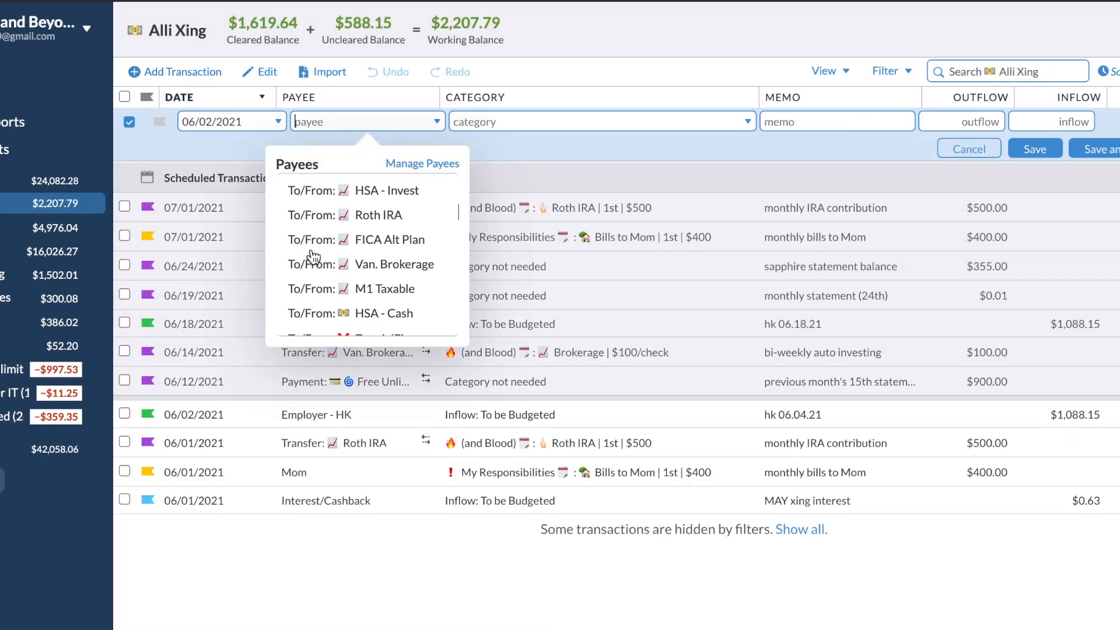
pyautogui.scroll(-6, 327, 268)
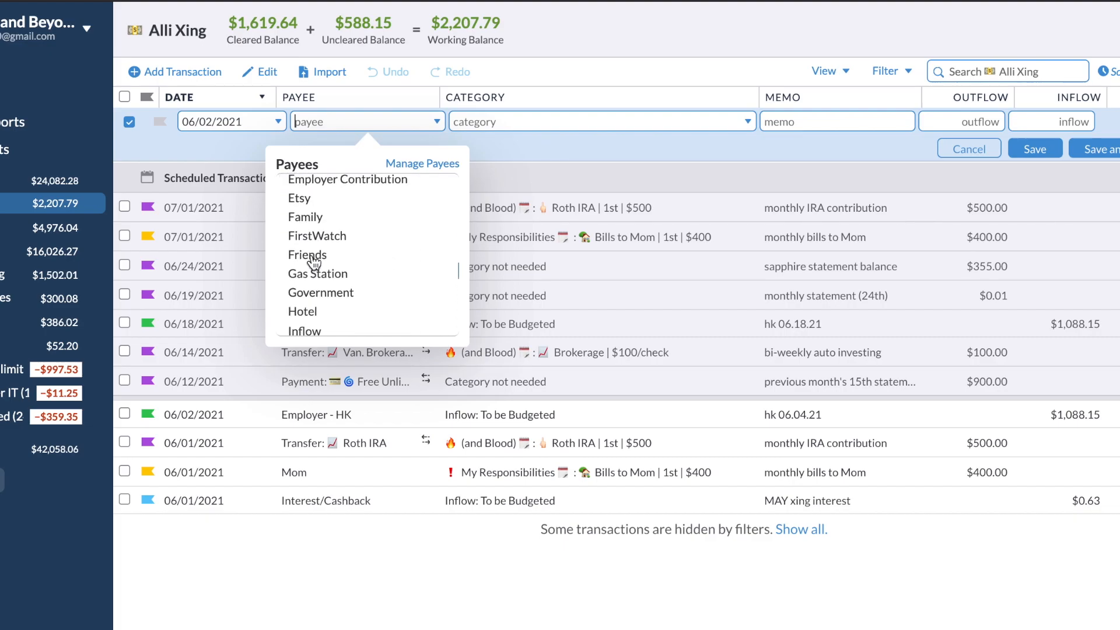
pyautogui.scroll(-4, 344, 279)
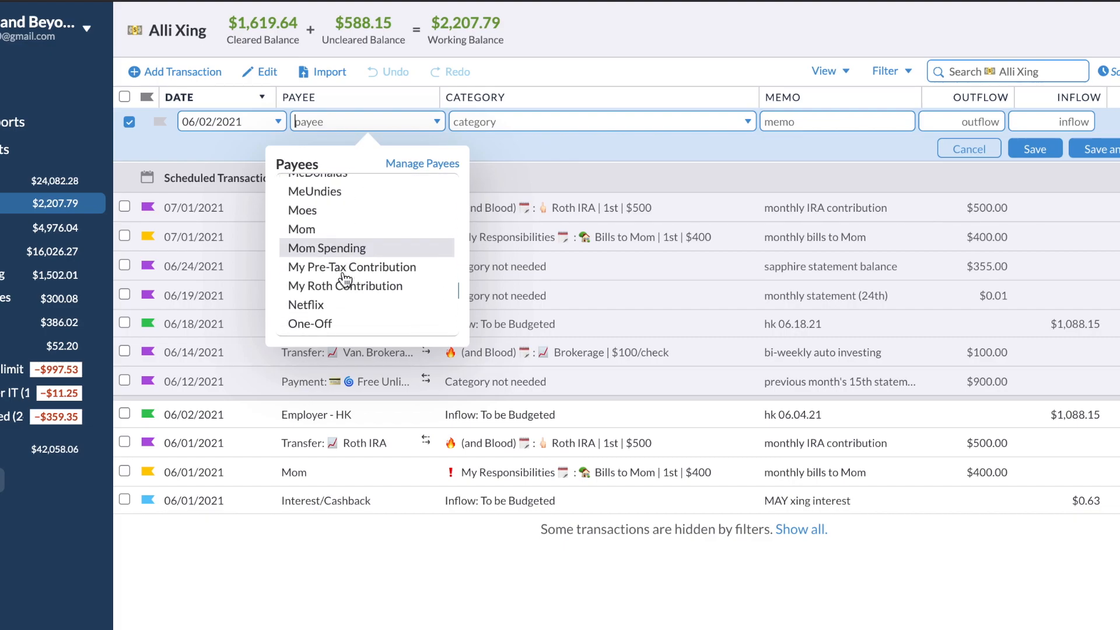
pyautogui.scroll(-2, 356, 269)
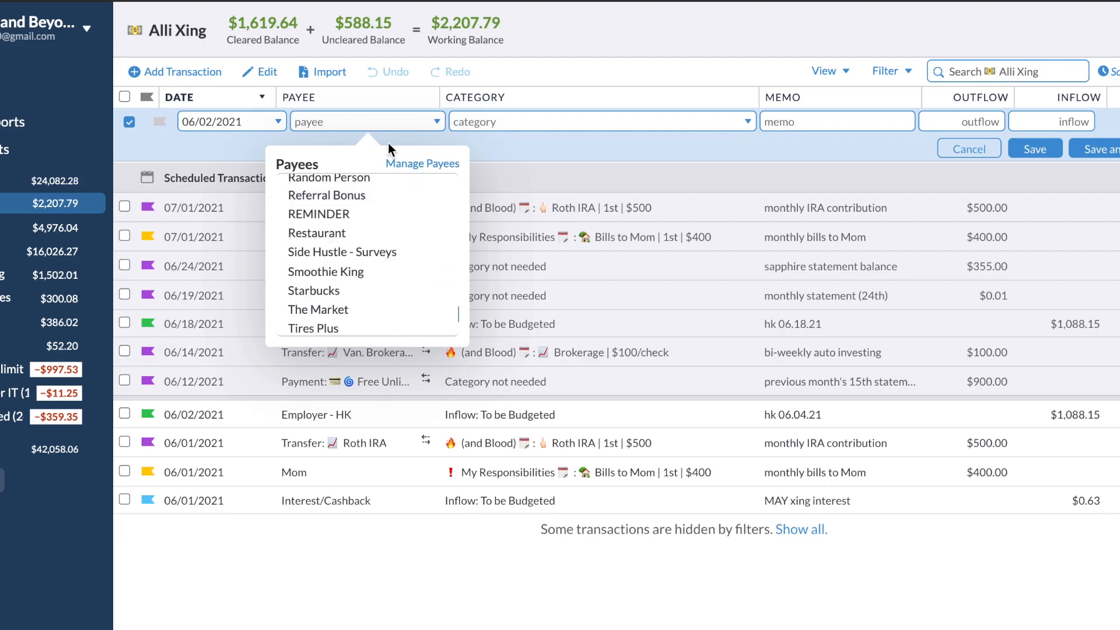
# Open payee management from the new transaction and switch Starbucks' inclusion in the payee list off and back on
pyautogui.click(421, 164)
pyautogui.click(495, 206)
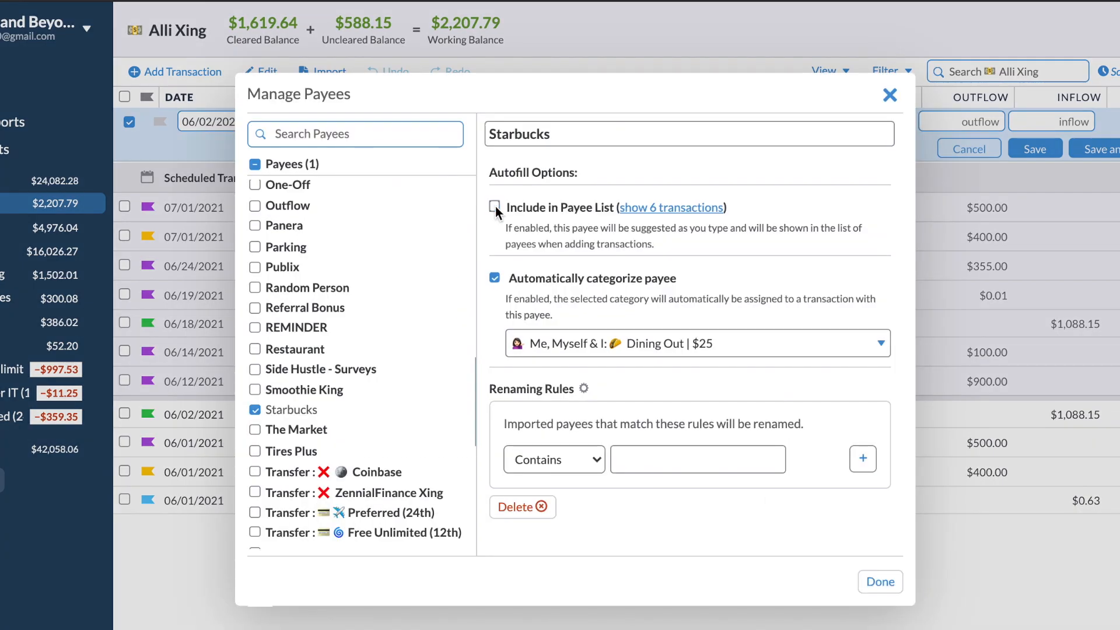
pyautogui.click(494, 206)
# Examine the Publix payee's autofill settings and the budget categories available for its automatic categorization
pyautogui.click(449, 309)
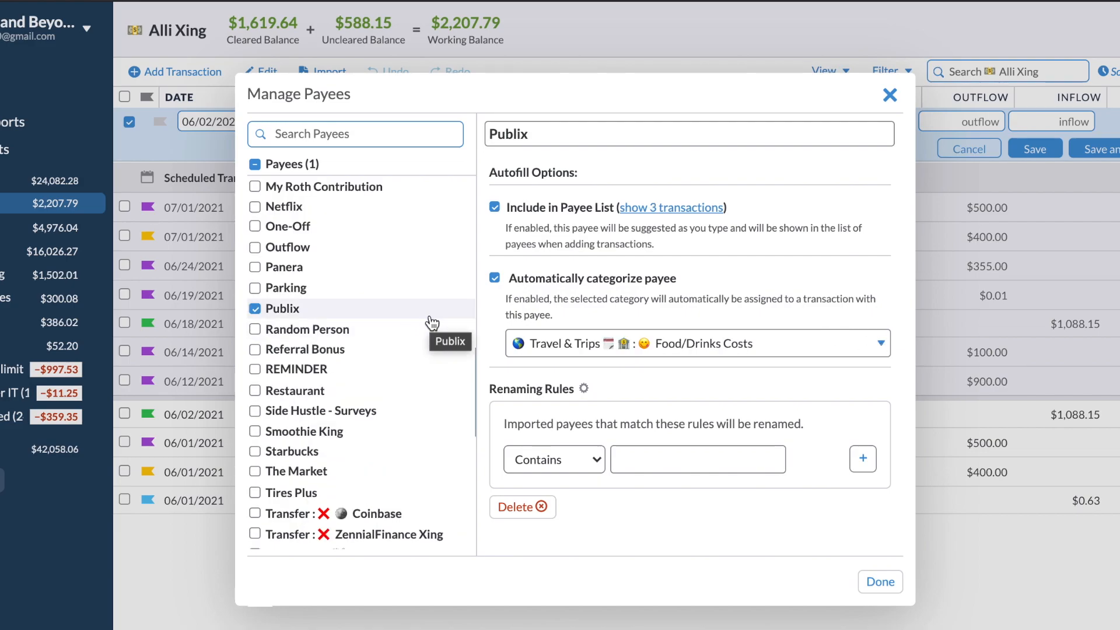
pyautogui.click(596, 342)
pyautogui.scroll(-3, 730, 451)
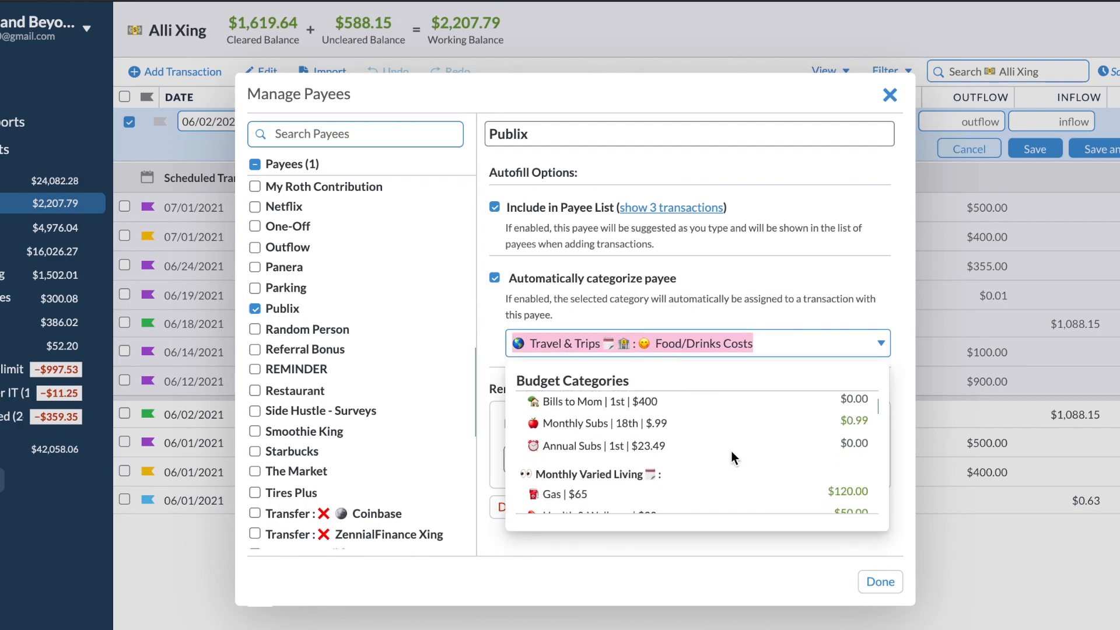
pyautogui.scroll(3, 734, 438)
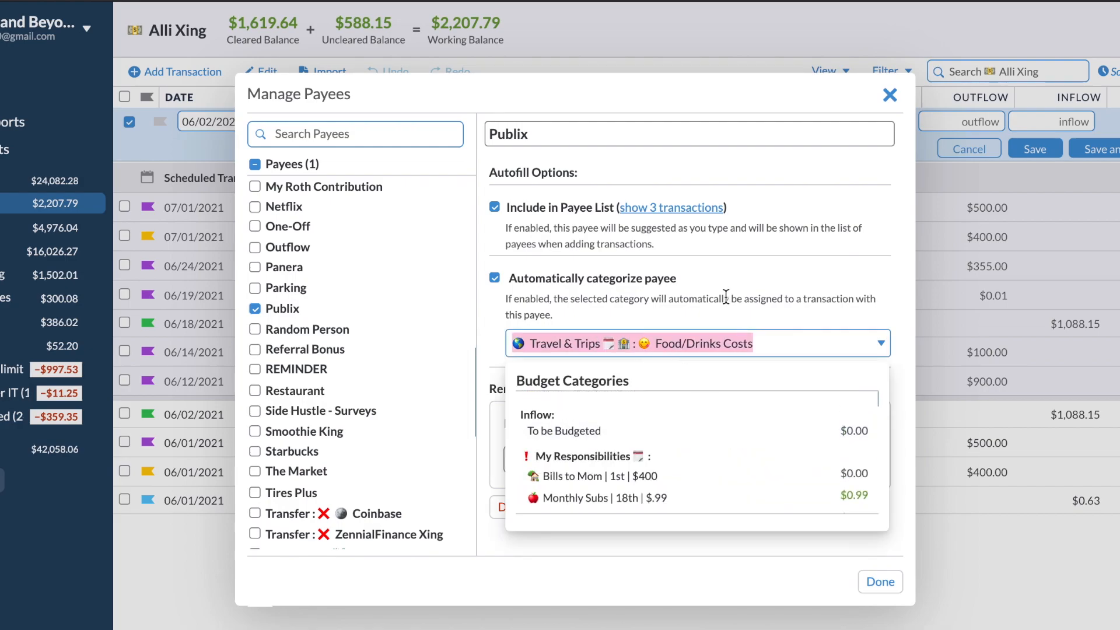
pyautogui.click(726, 296)
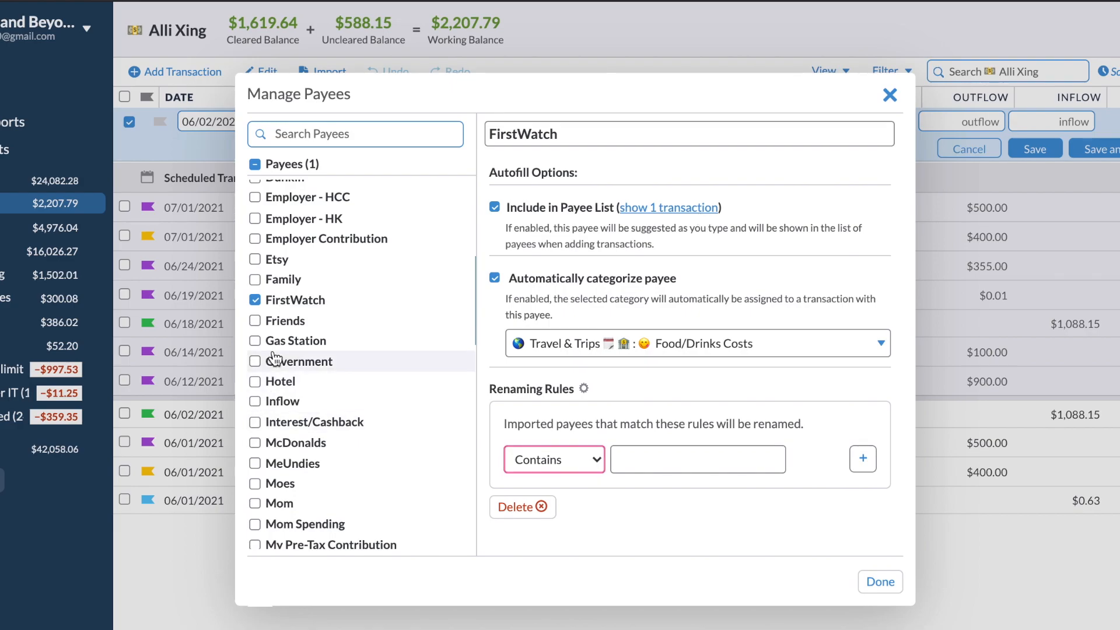
# Combine the FirstWatch and Restaurant payees into one payee named "Restaurant"
pyautogui.scroll(-7, 296, 308)
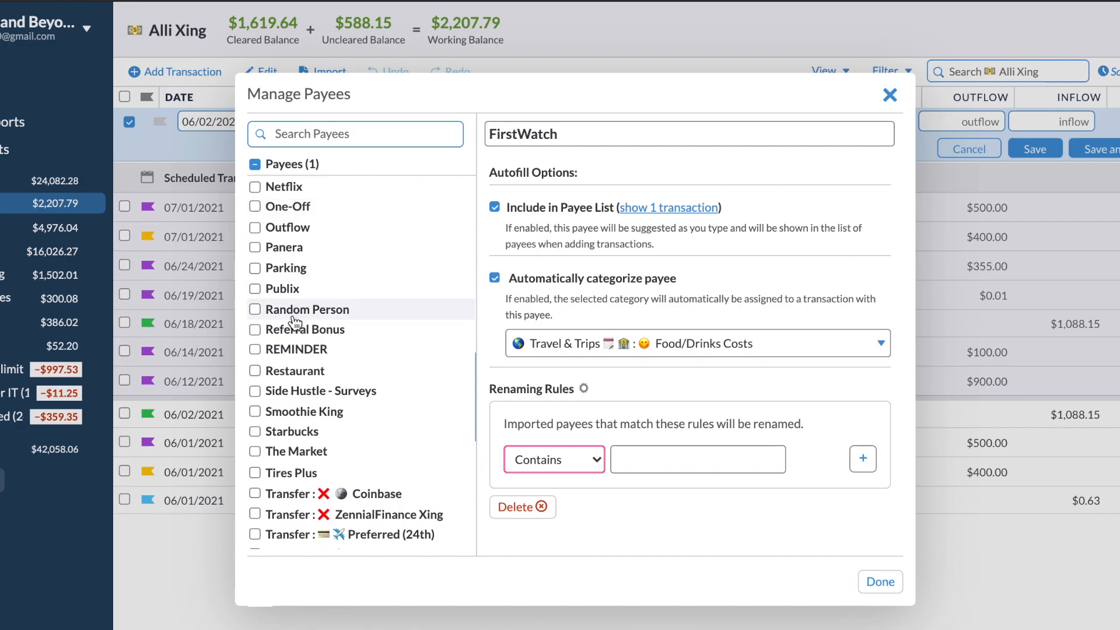
pyautogui.click(258, 372)
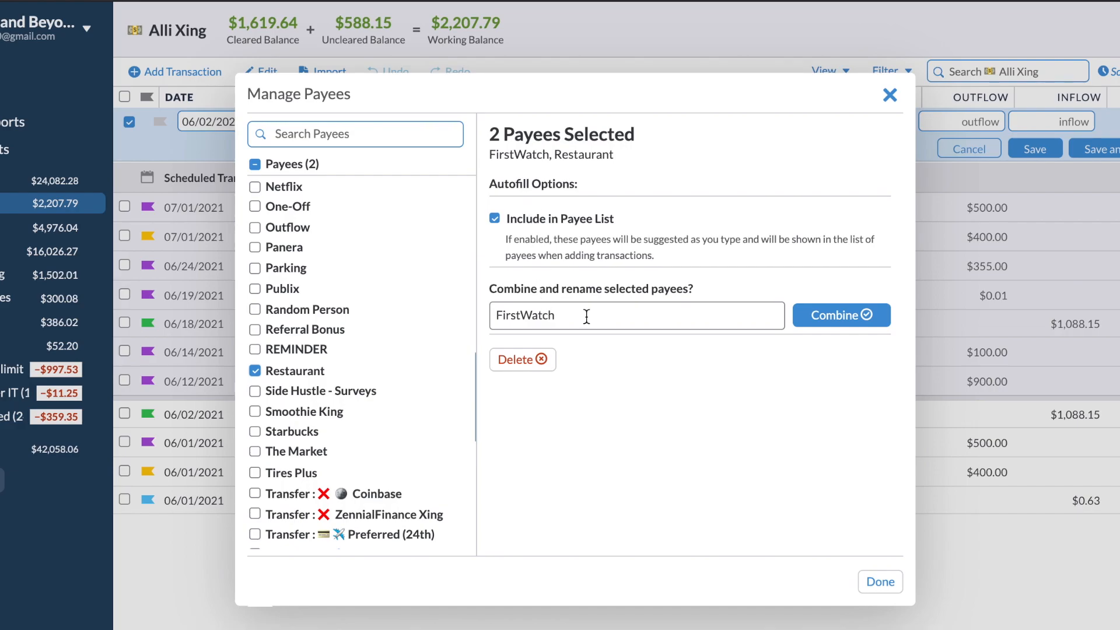
pyautogui.doubleClick(593, 156)
pyautogui.hotkey('ctrl', 'c')
pyautogui.click(627, 304)
pyautogui.press('BackSpace')
pyautogui.hotkey('ctrl', 'v')
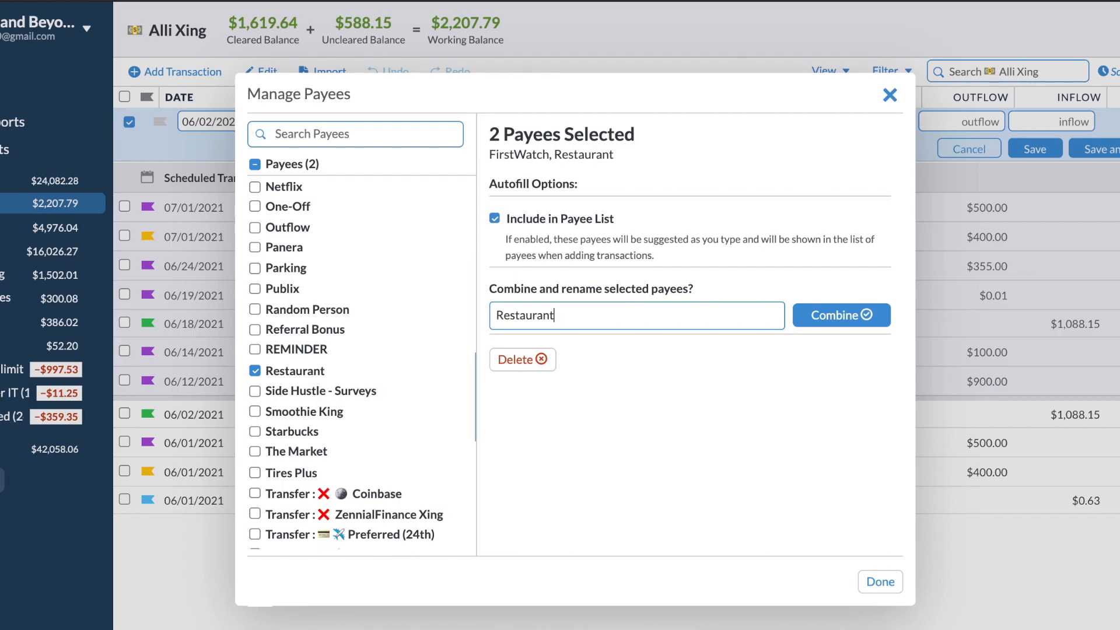
pyautogui.click(832, 325)
# Look through the payee list, review the transactions of the Restaurant payee and close that transaction list
pyautogui.scroll(2, 371, 234)
pyautogui.scroll(10, 374, 234)
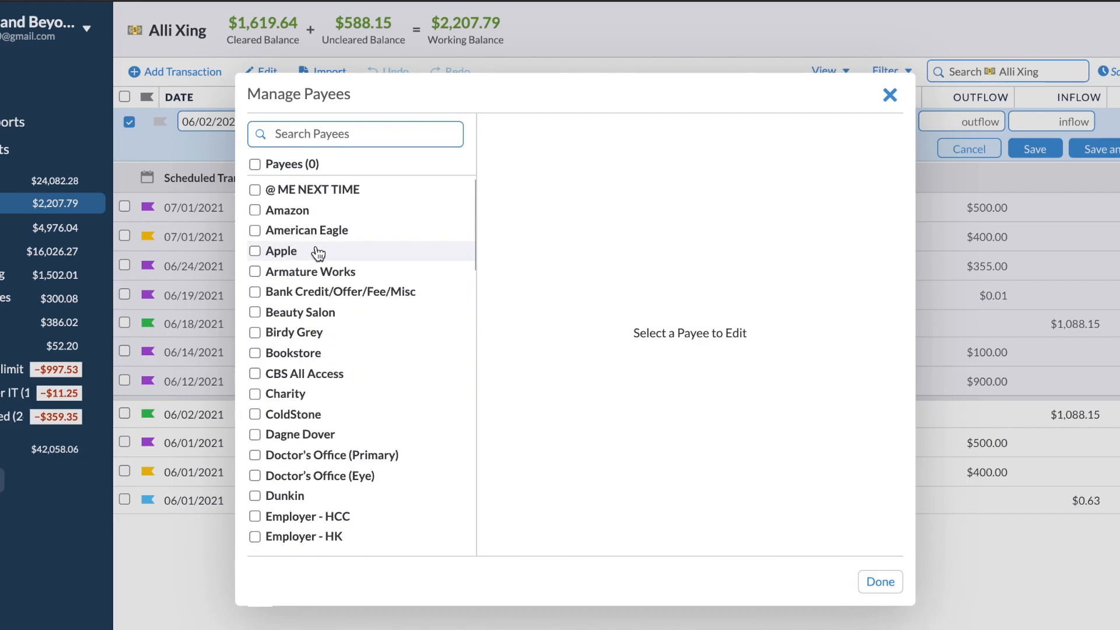
pyautogui.scroll(-4, 318, 374)
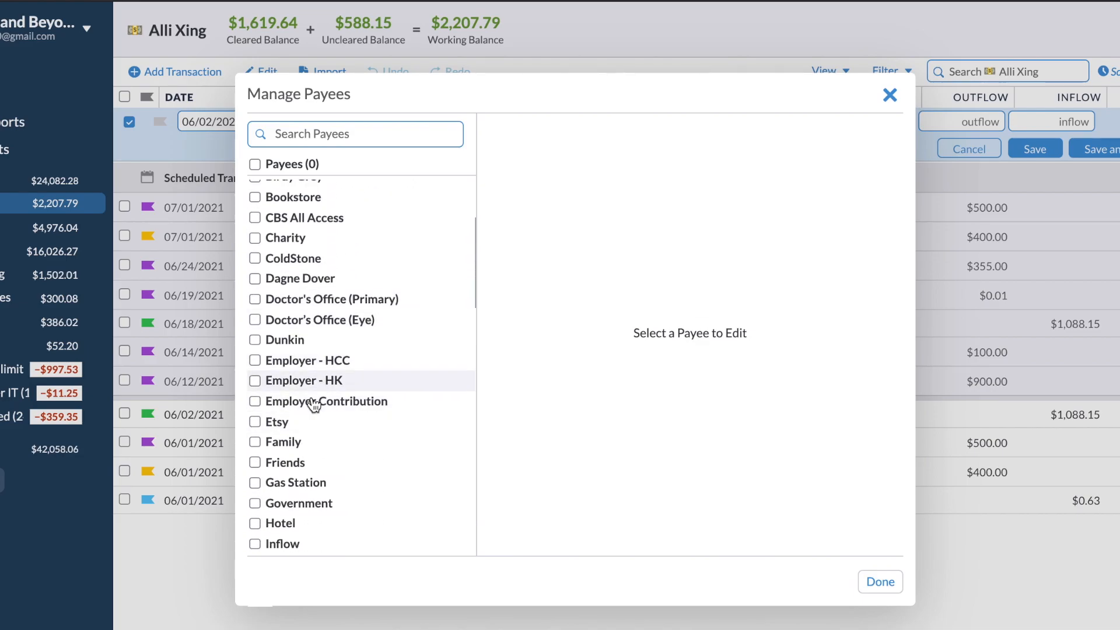
pyautogui.scroll(-8, 308, 440)
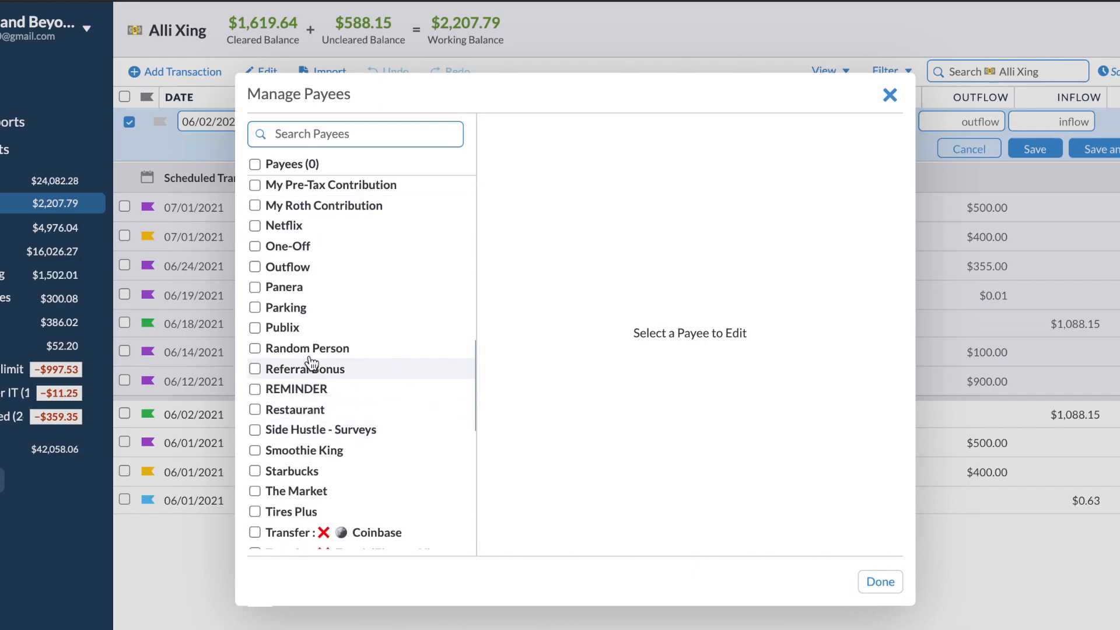
pyautogui.click(309, 412)
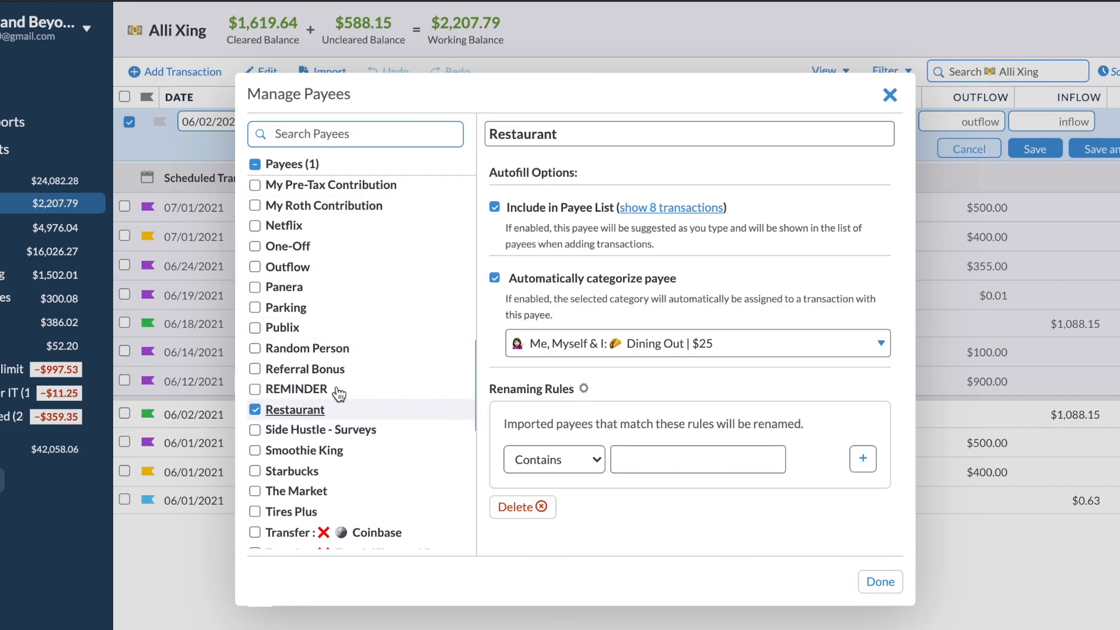
pyautogui.click(684, 210)
pyautogui.scroll(2, 664, 317)
pyautogui.scroll(-3, 664, 317)
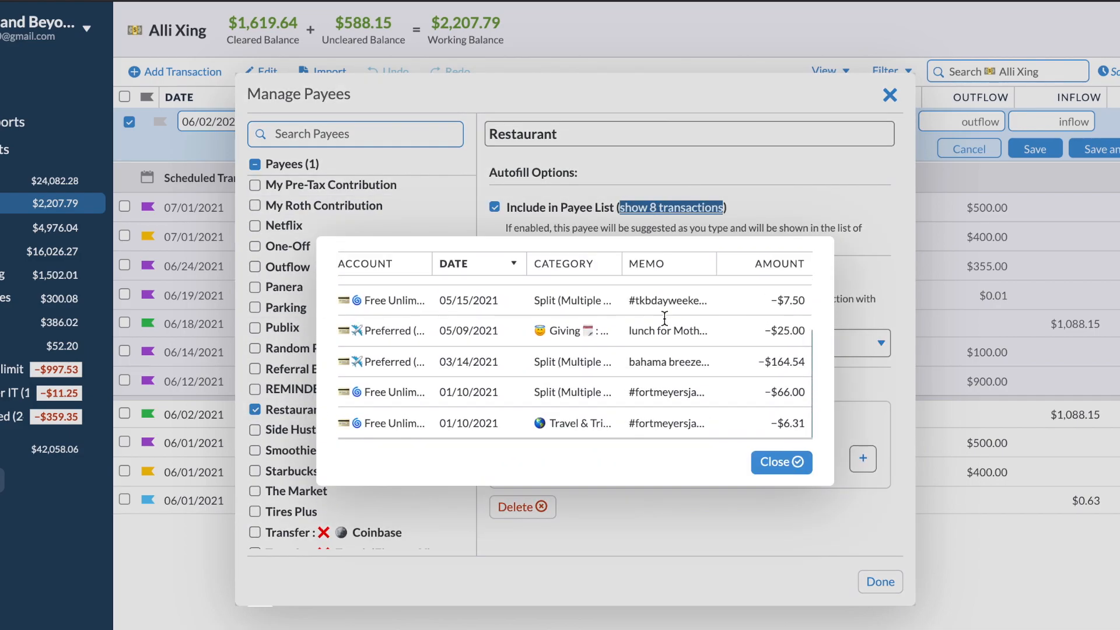
pyautogui.click(782, 462)
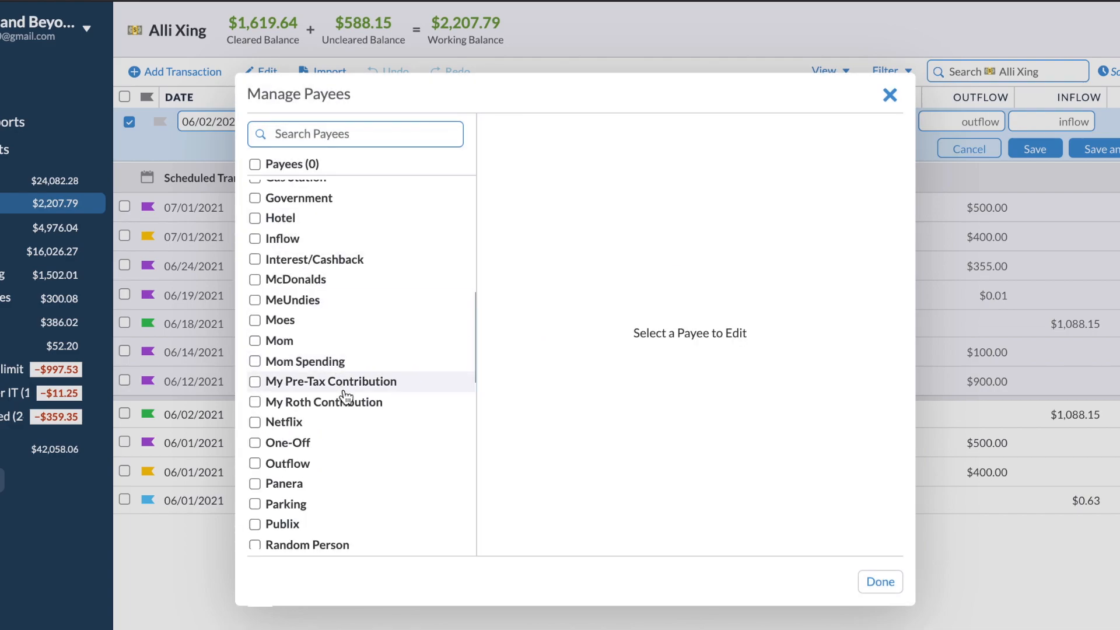
# Check the autofill and category settings of the Beauty Salon and Gas Station payees, deselecting each one after viewing it
pyautogui.scroll(6, 347, 397)
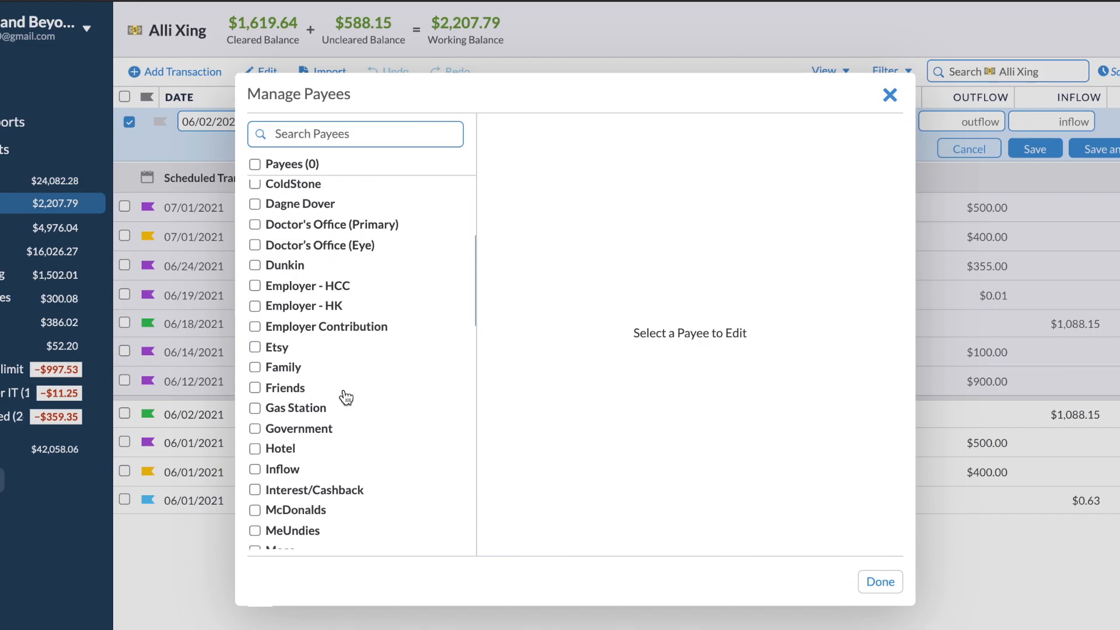
pyautogui.scroll(3, 327, 327)
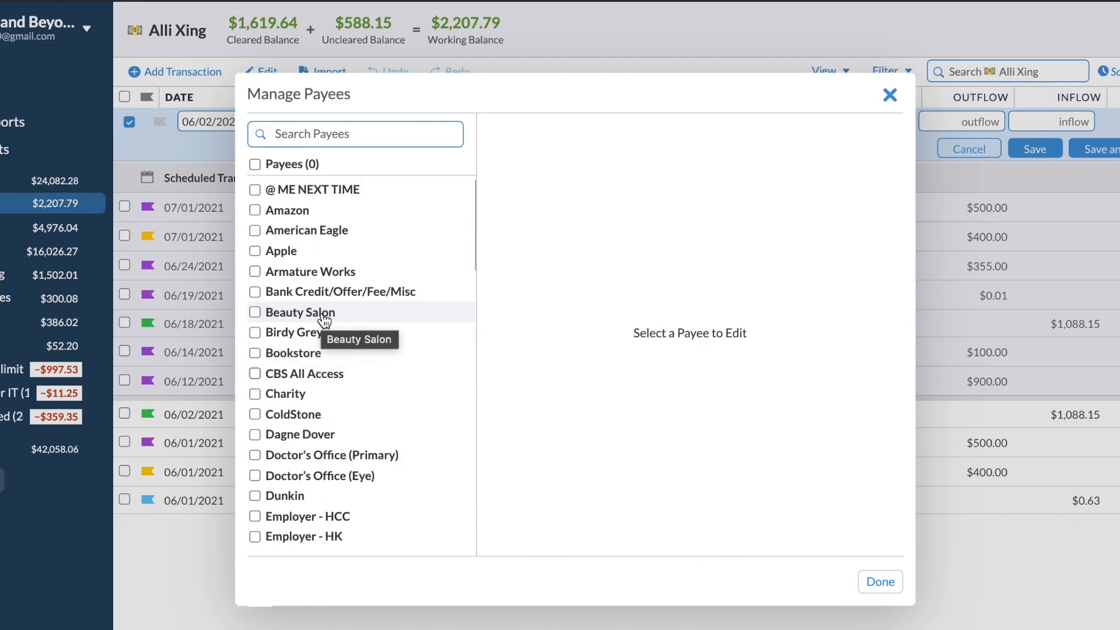
pyautogui.click(256, 314)
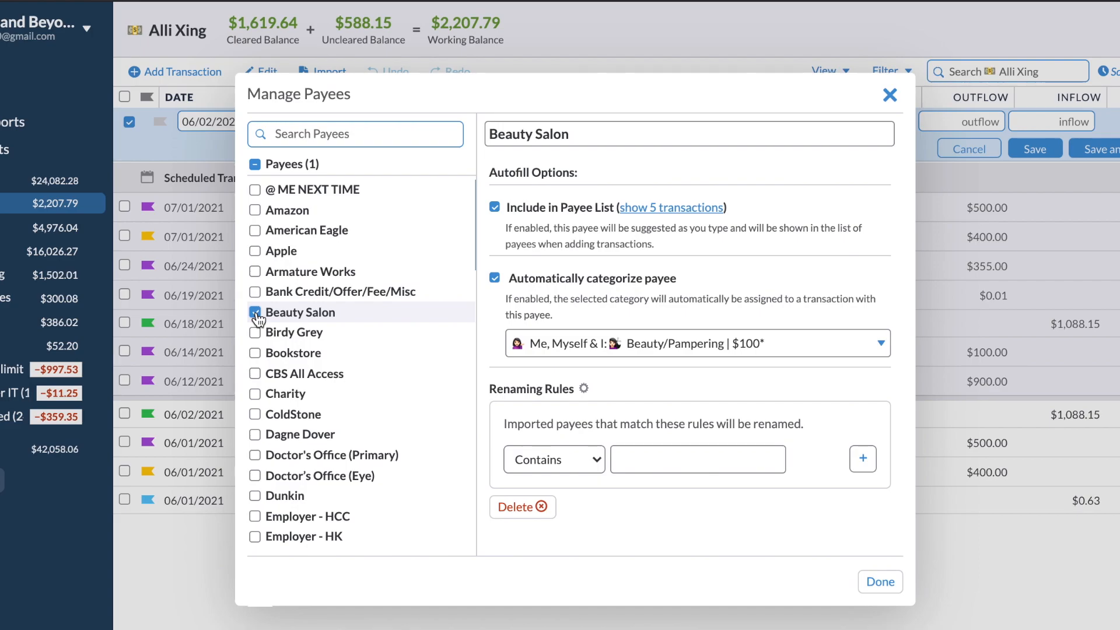
pyautogui.click(255, 313)
pyautogui.scroll(-5, 256, 327)
pyautogui.click(255, 376)
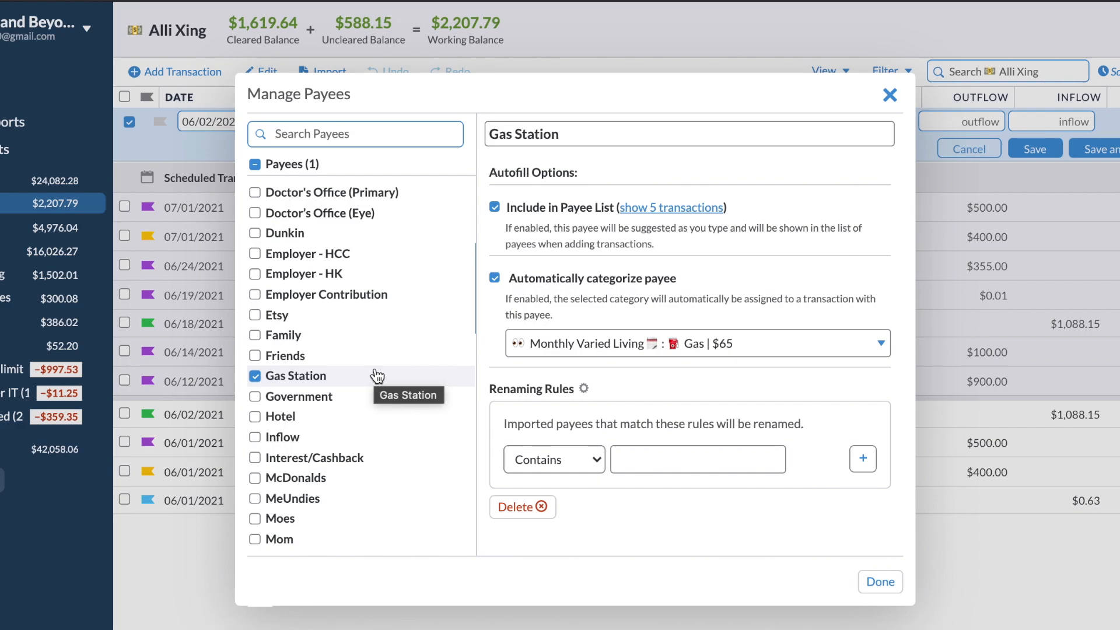
pyautogui.click(255, 376)
# Select all payees and deselect the regular ones so that only the transfer payees are selected
pyautogui.click(255, 164)
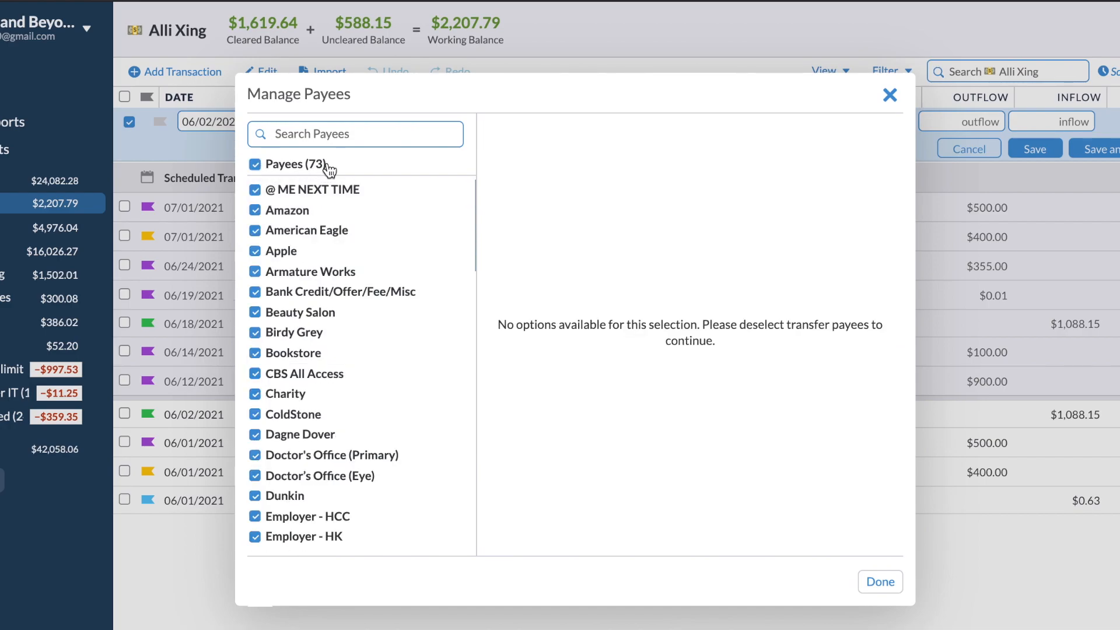
pyautogui.scroll(-15, 320, 356)
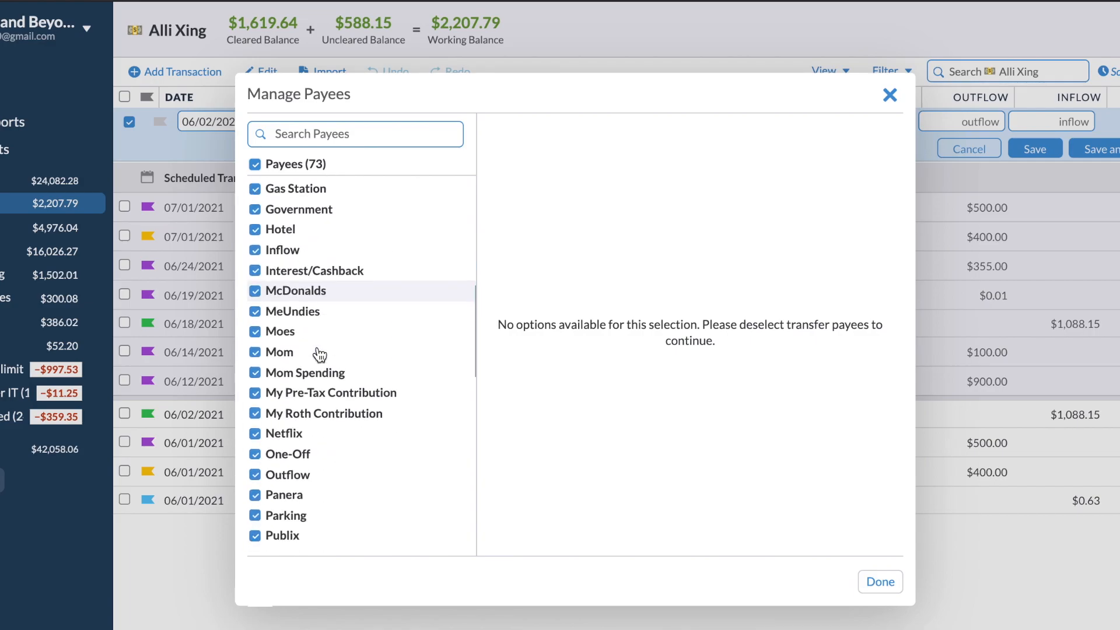
pyautogui.click(255, 314)
pyautogui.click(255, 333)
pyautogui.click(255, 353)
pyautogui.click(255, 374)
pyautogui.click(255, 394)
pyautogui.click(255, 415)
pyautogui.click(255, 435)
pyautogui.click(255, 476)
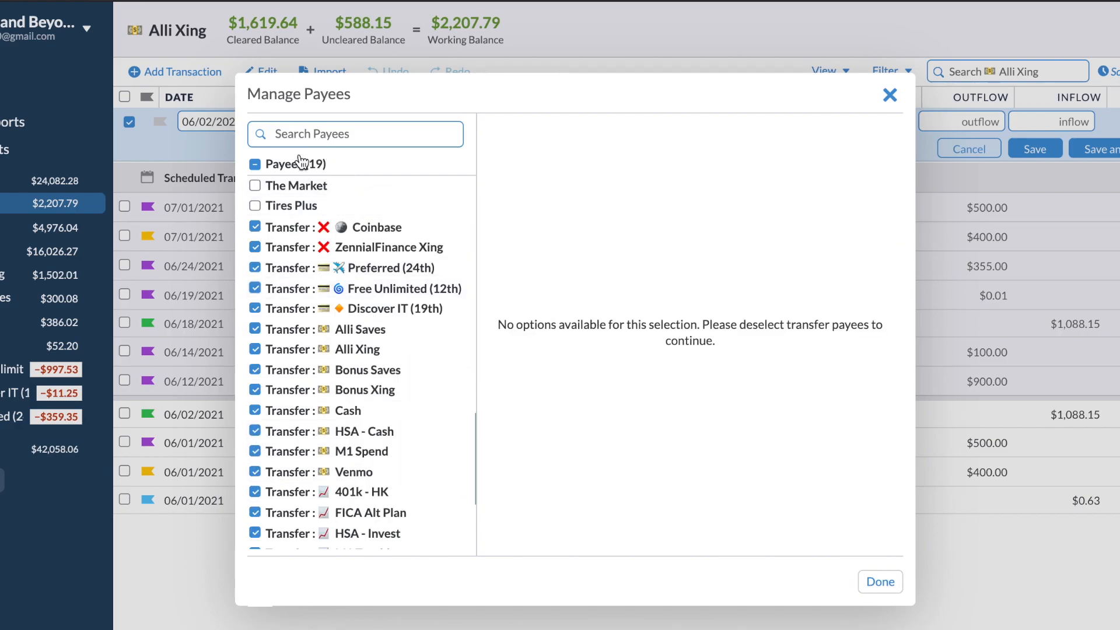
pyautogui.scroll(-3, 340, 222)
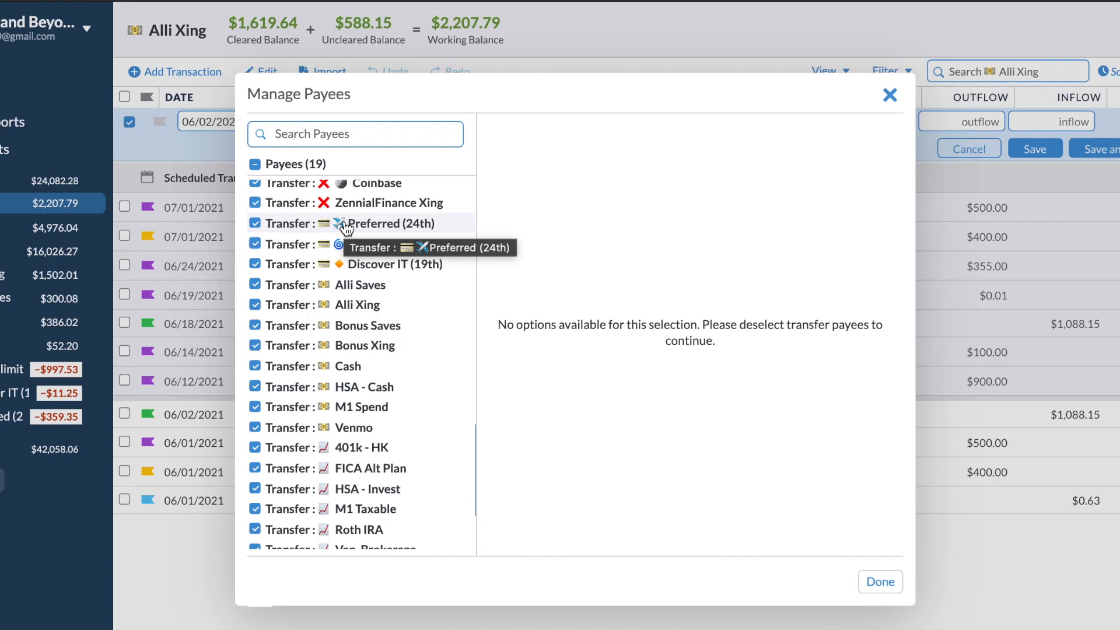
pyautogui.scroll(8, 346, 227)
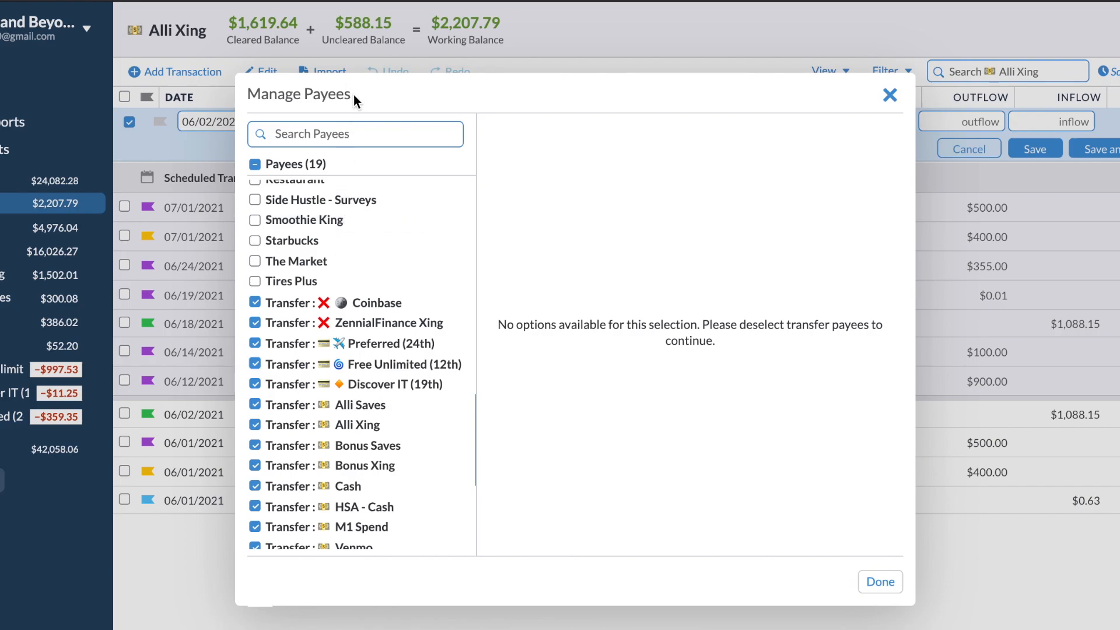
# Clear the whole payee selection and close payee management
pyautogui.click(255, 166)
pyautogui.click(255, 166)
pyautogui.scroll(5, 348, 332)
pyautogui.scroll(4, 348, 333)
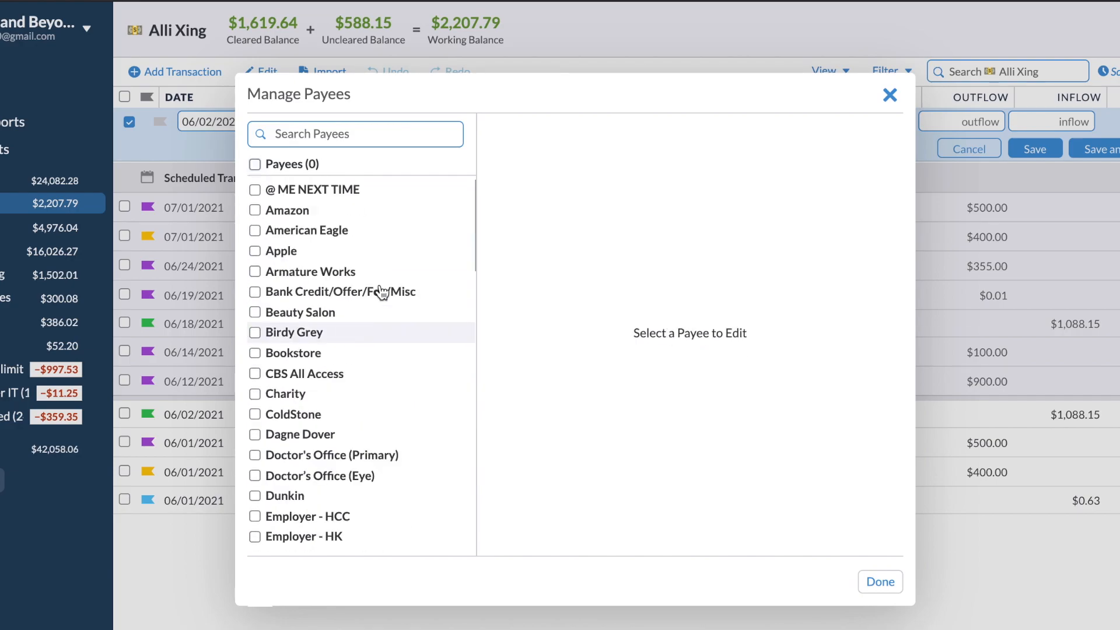
pyautogui.click(890, 96)
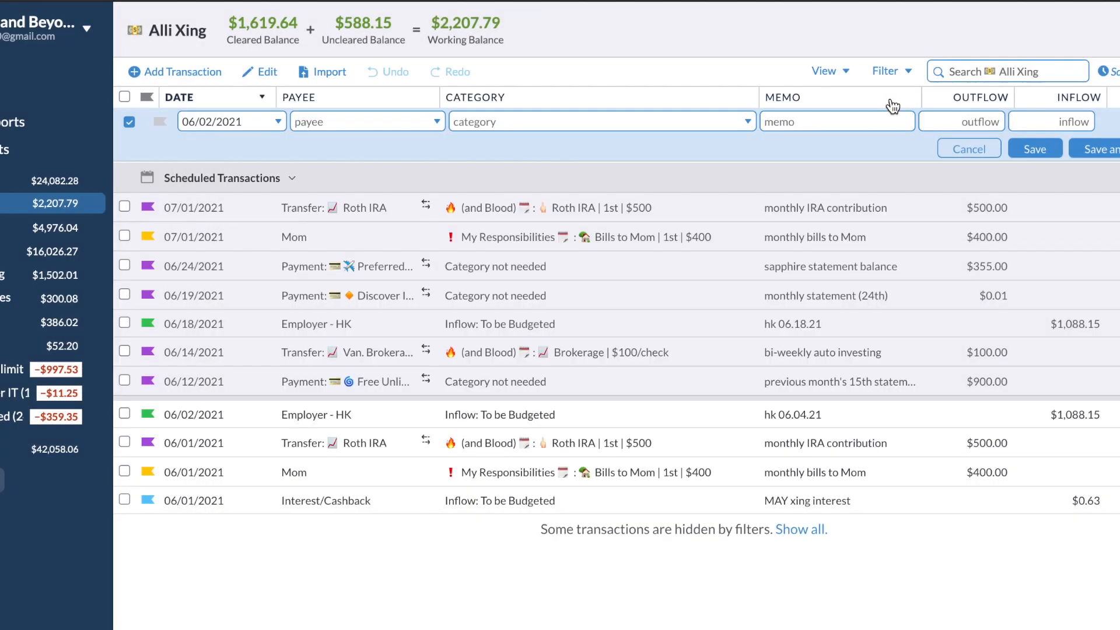